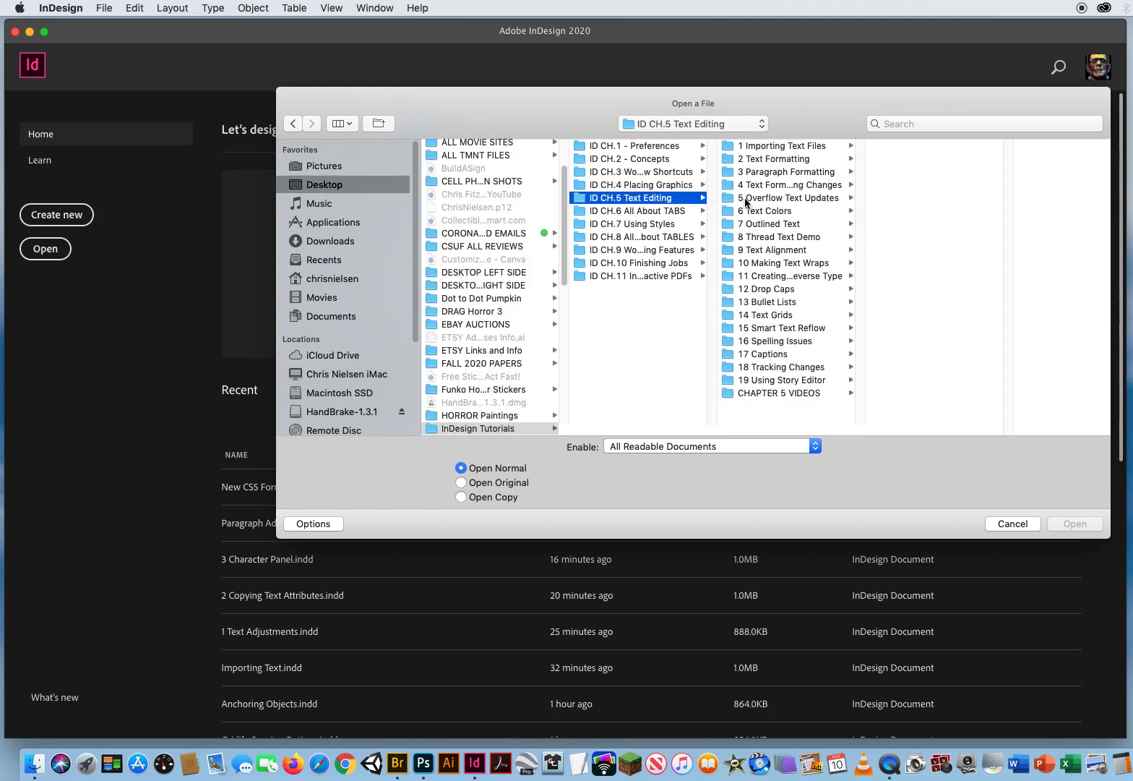
- Open the document Text Formatting.indd from the 4 Text Formatting Changes folder
left_click(761, 186)
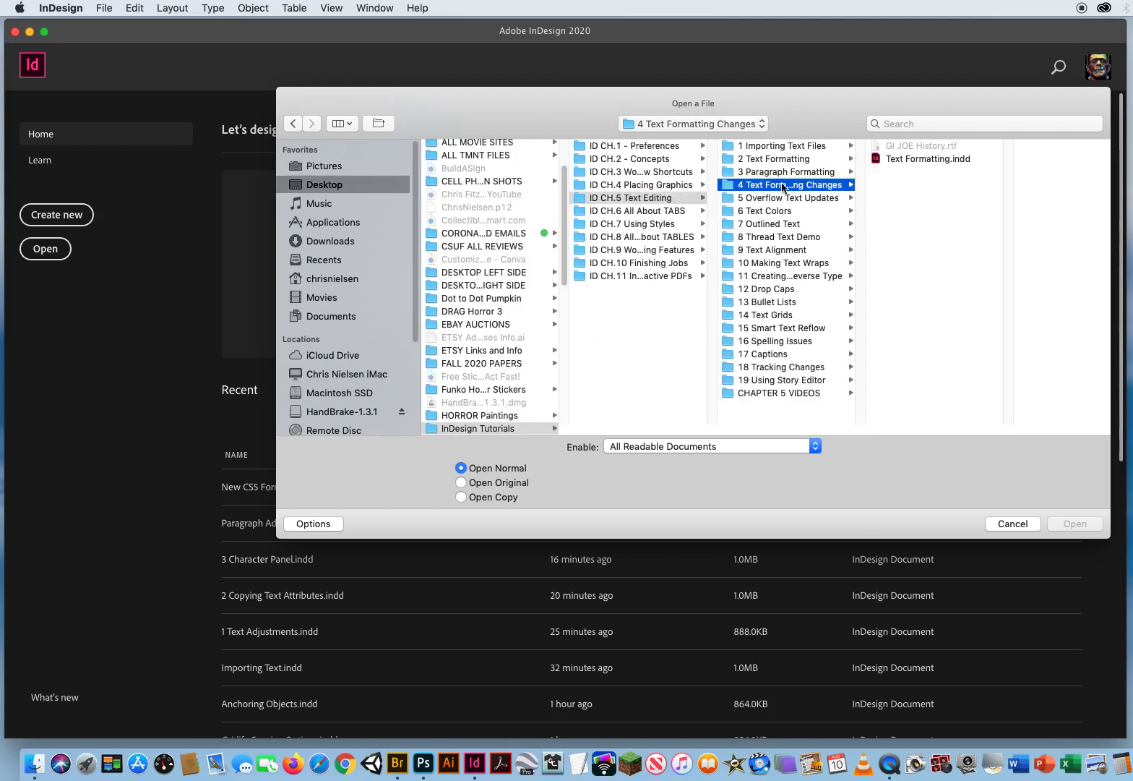
left_click(911, 160)
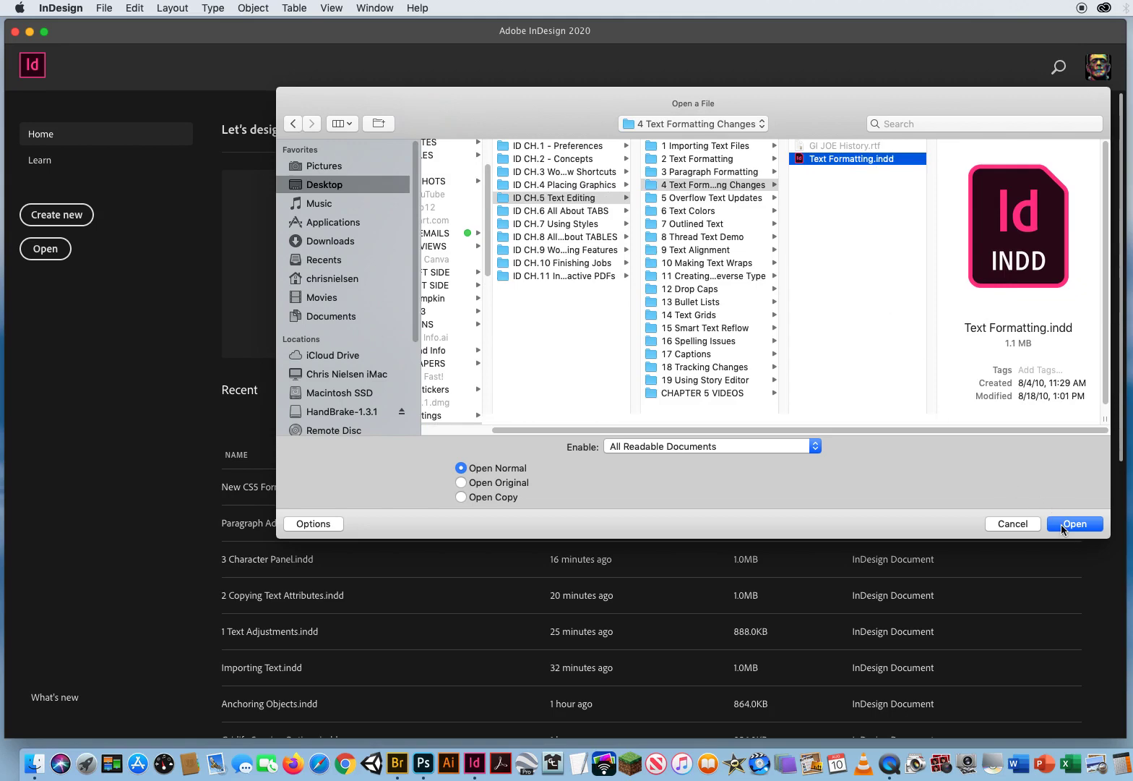
key("Return")
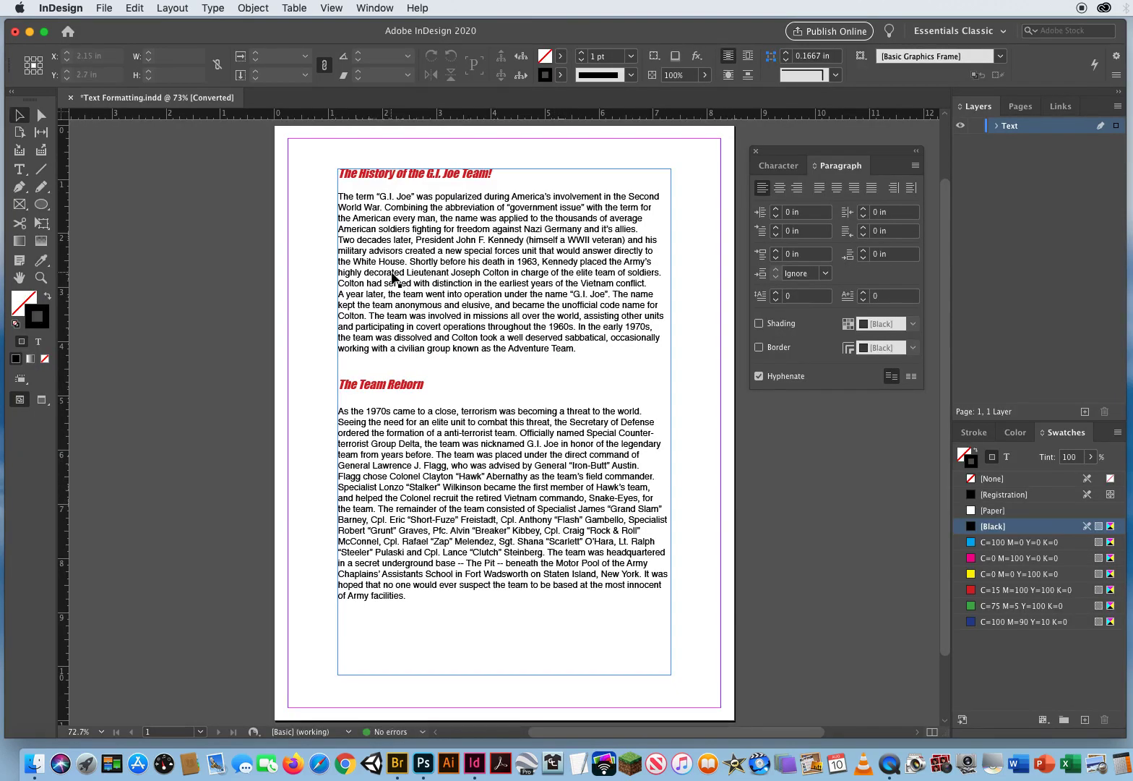
- Divide the text frame into 2 columns with a 0.3125 in gutter and justify its text with the last line aligned left
left_click(443, 264)
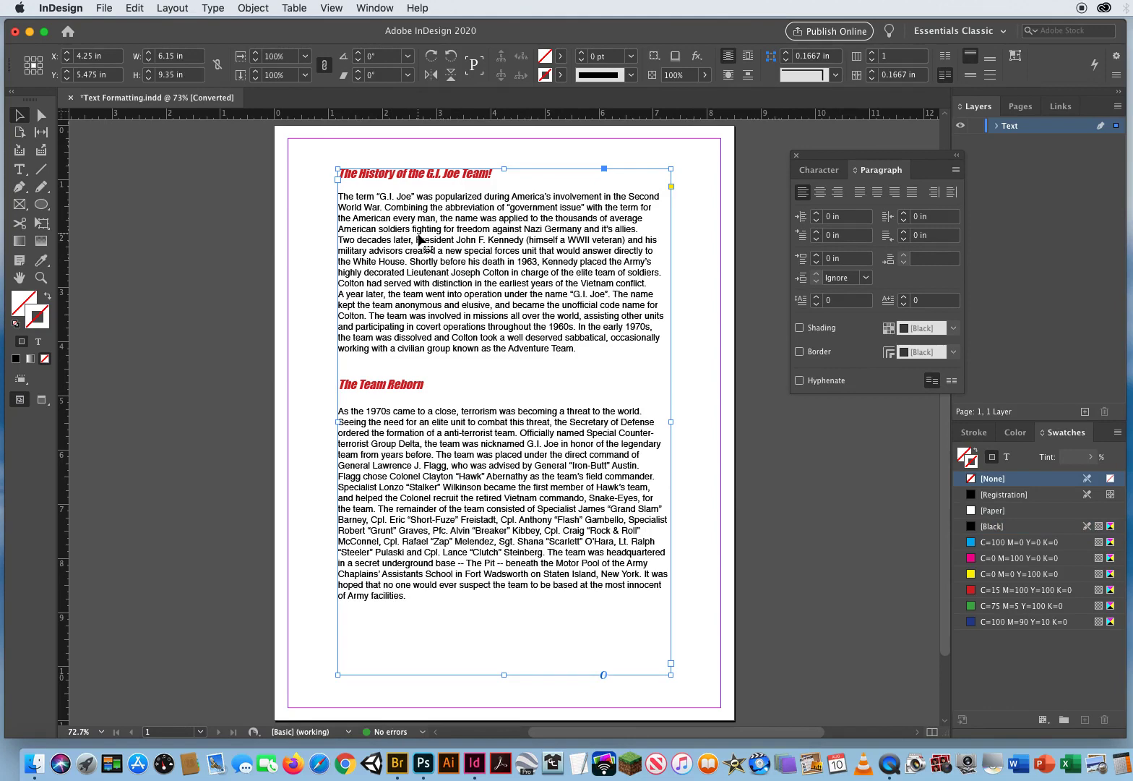
left_click(246, 8)
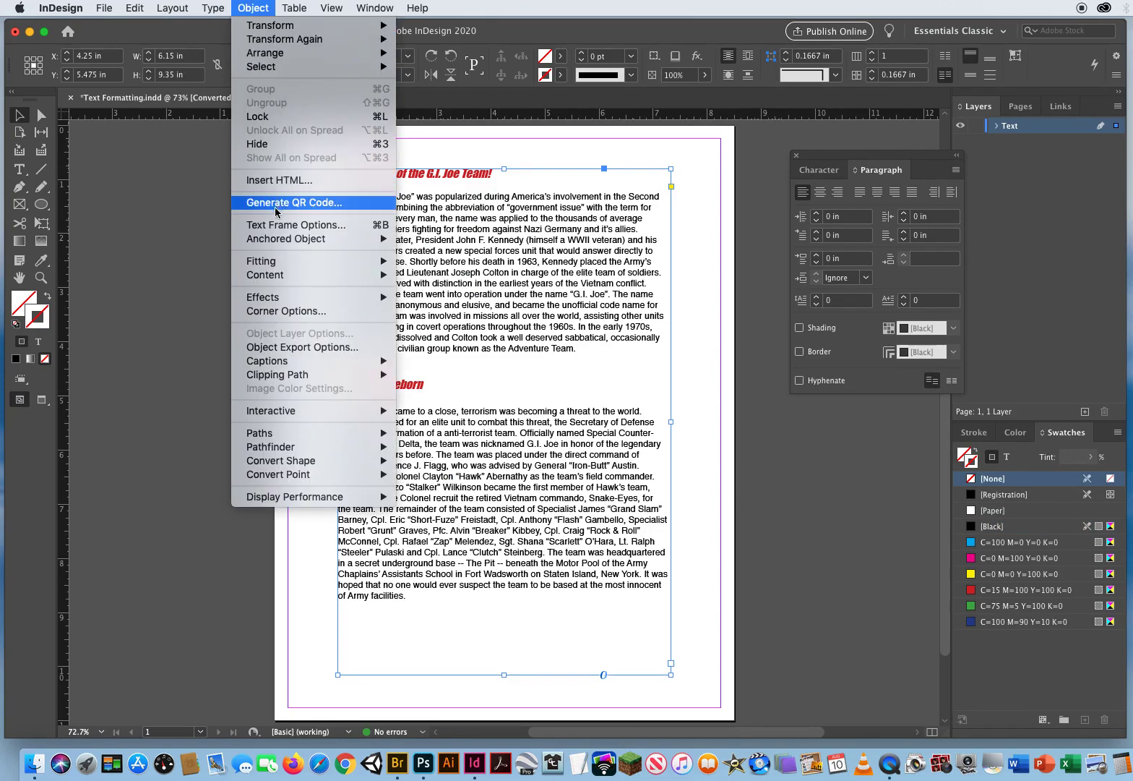
left_click(381, 226)
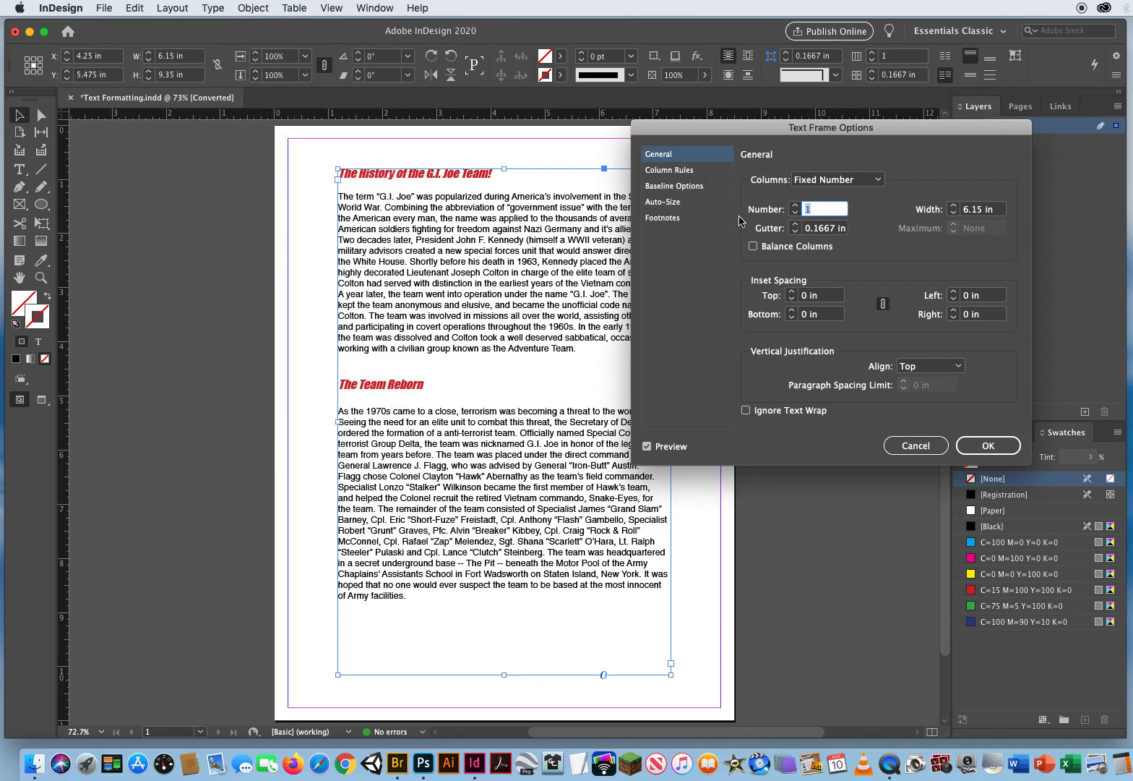
left_click(795, 206)
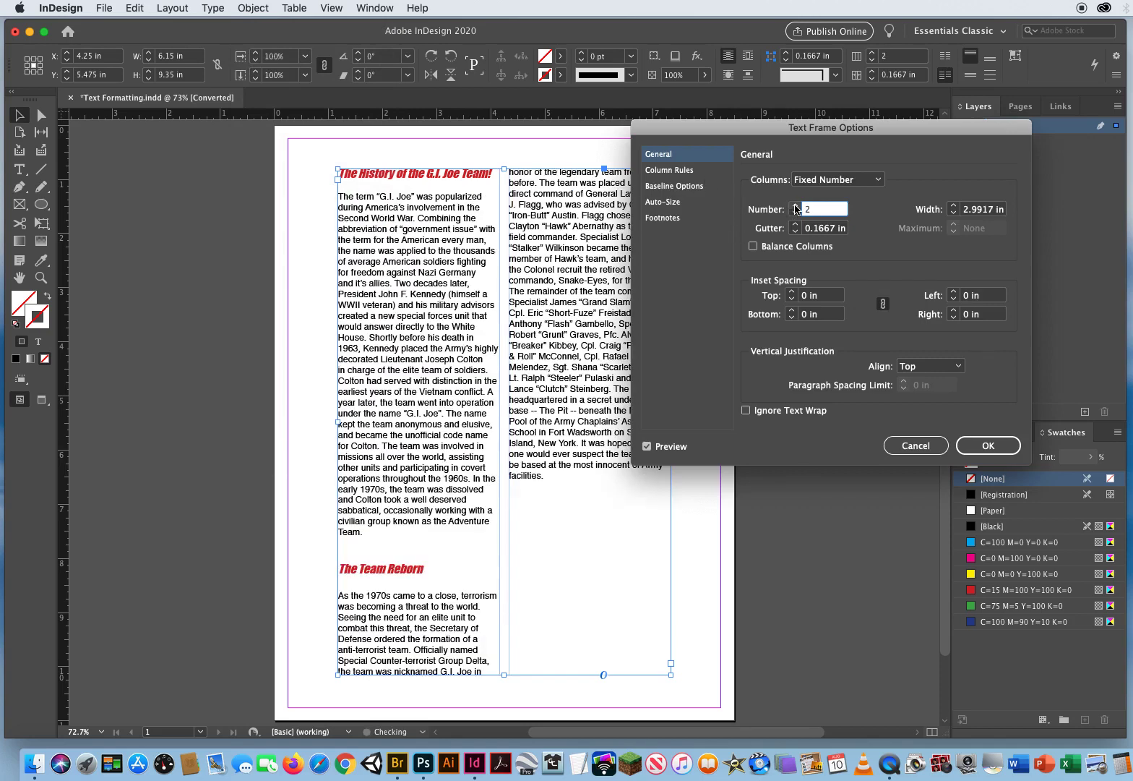
left_click(796, 226)
left_click(796, 226)
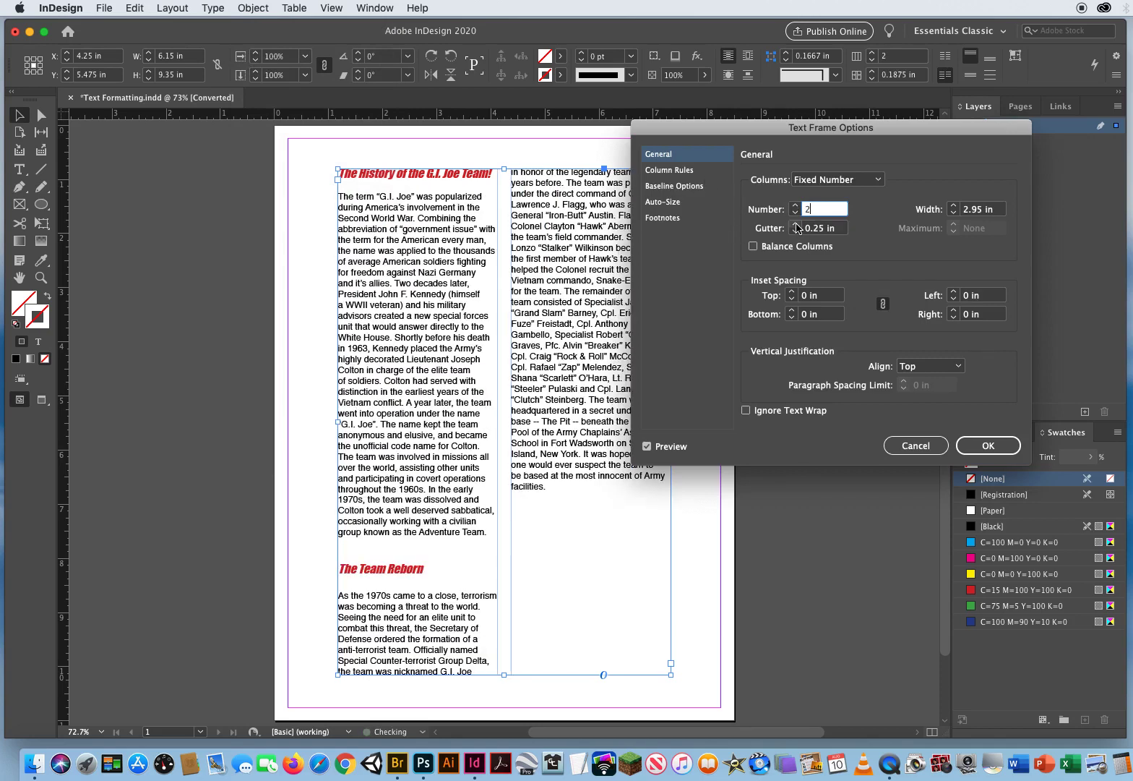
left_click(795, 225)
left_click(981, 446)
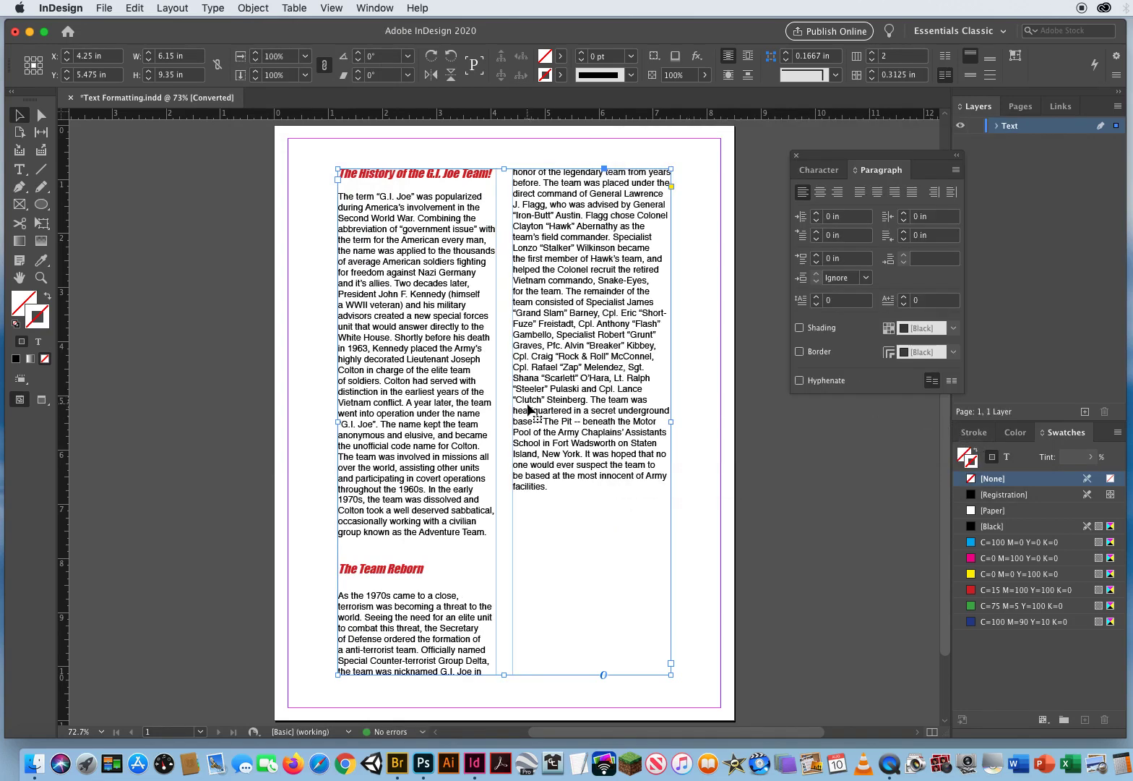
left_click(859, 193)
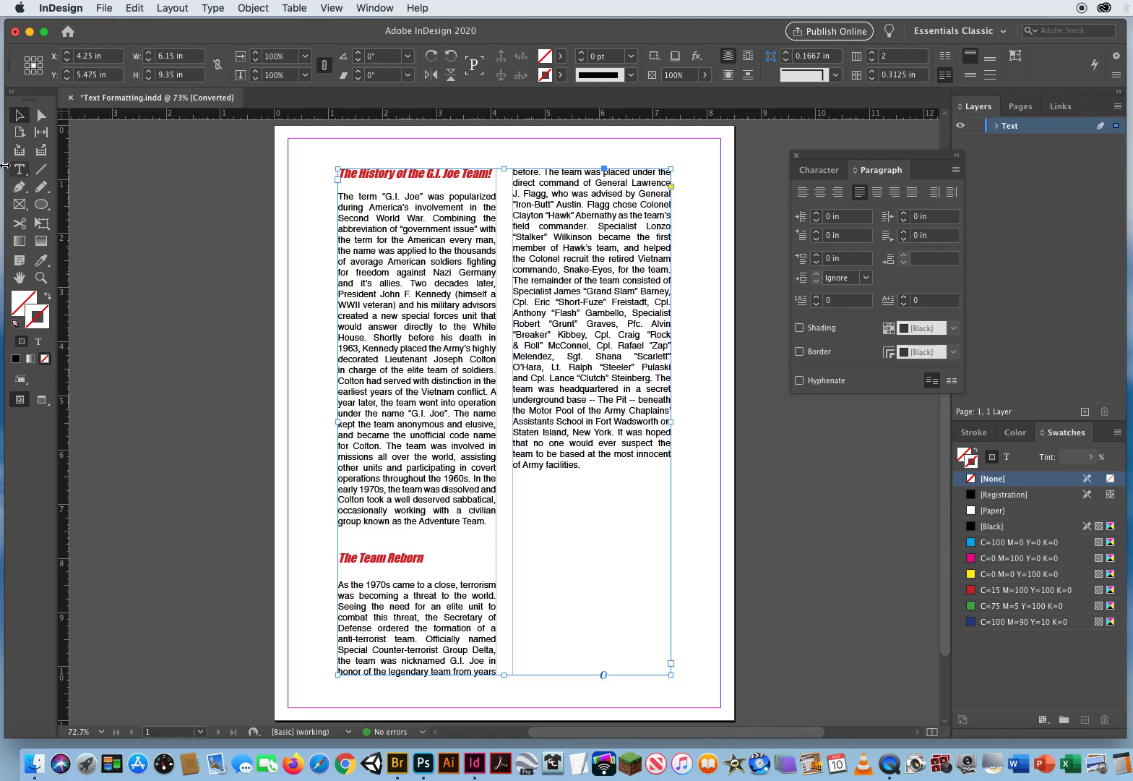
- Set the font size of the title "The History of the G.I. Joe Team!" to 21 pt
left_click(19, 170)
left_click_drag(339, 173, 497, 177)
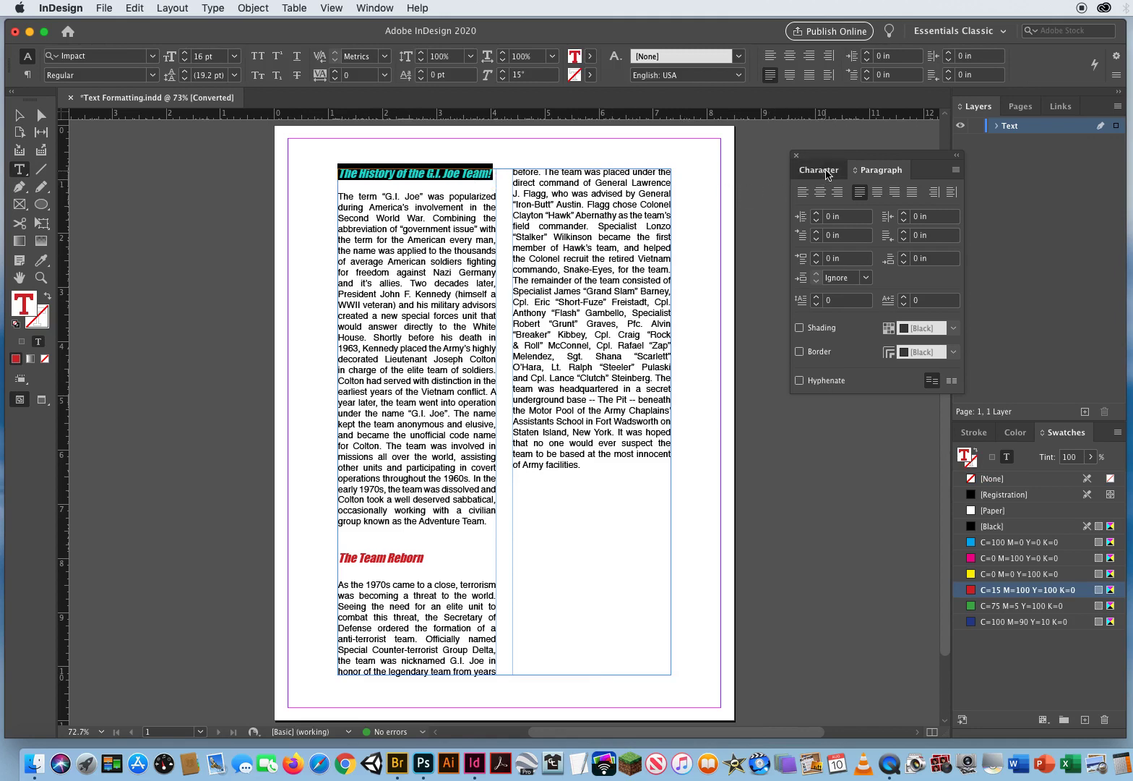
left_click(823, 170)
left_click(817, 229)
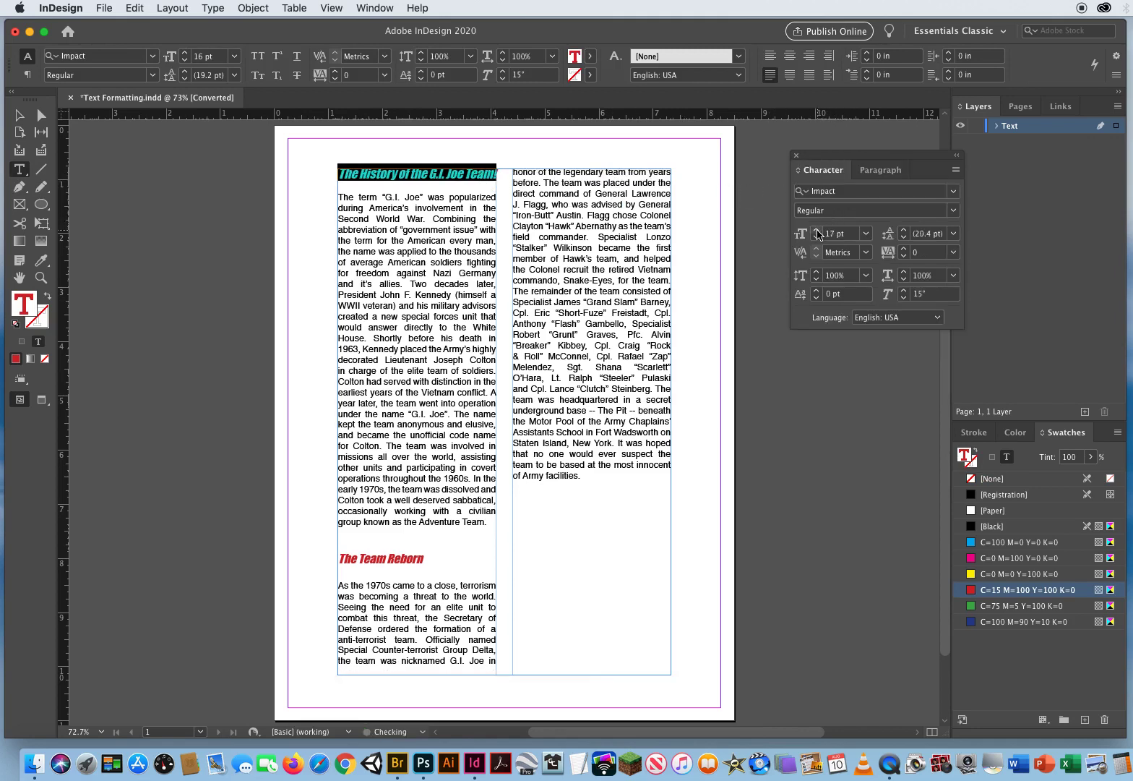
left_click(817, 230)
left_click(817, 230)
left_click(816, 230)
left_click(816, 229)
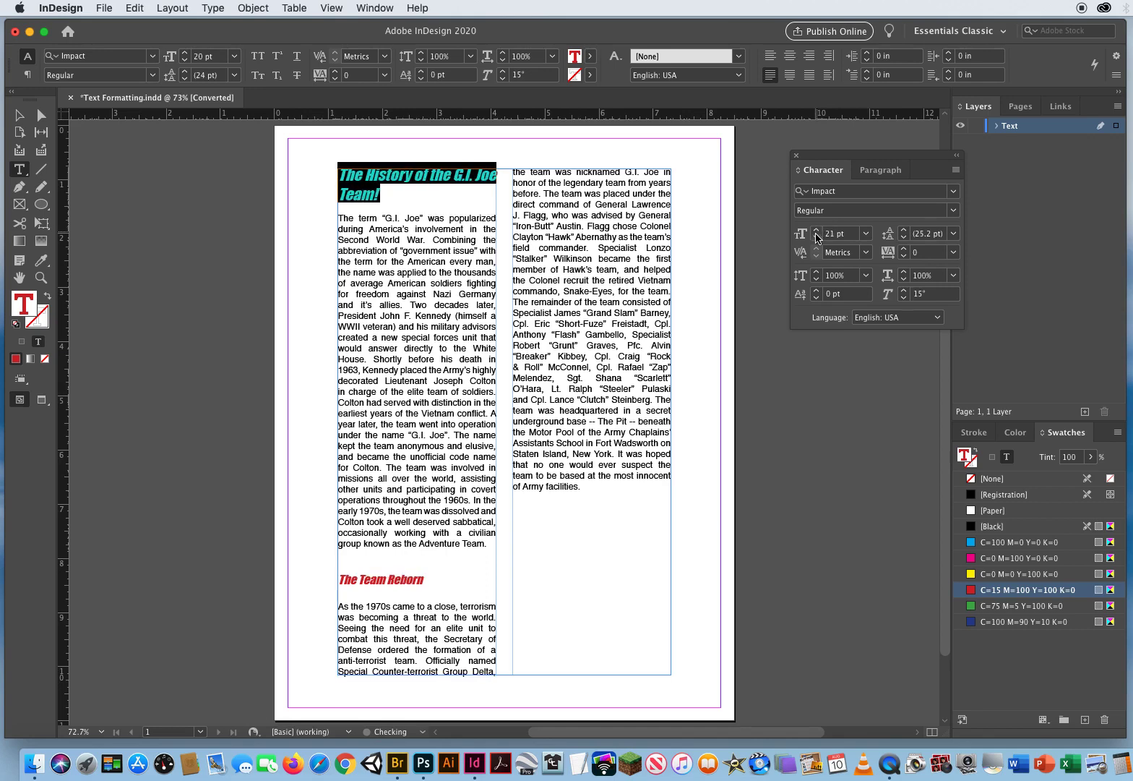
left_click(456, 239)
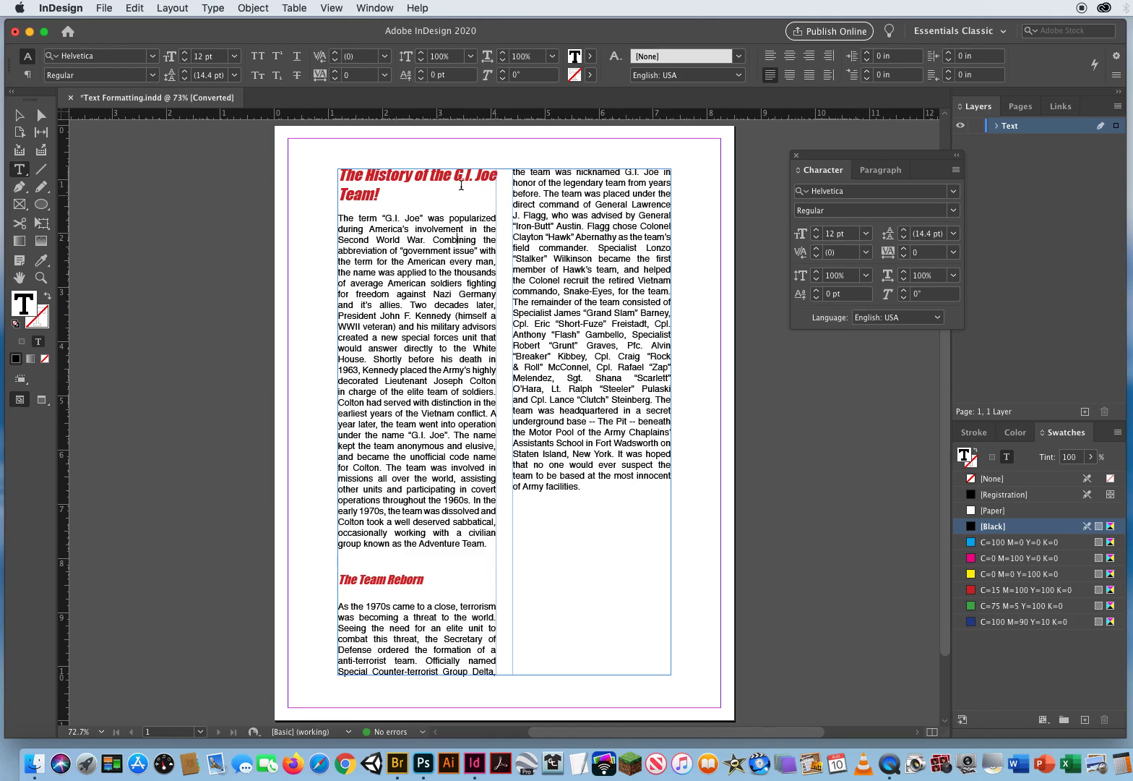
key("Escape")
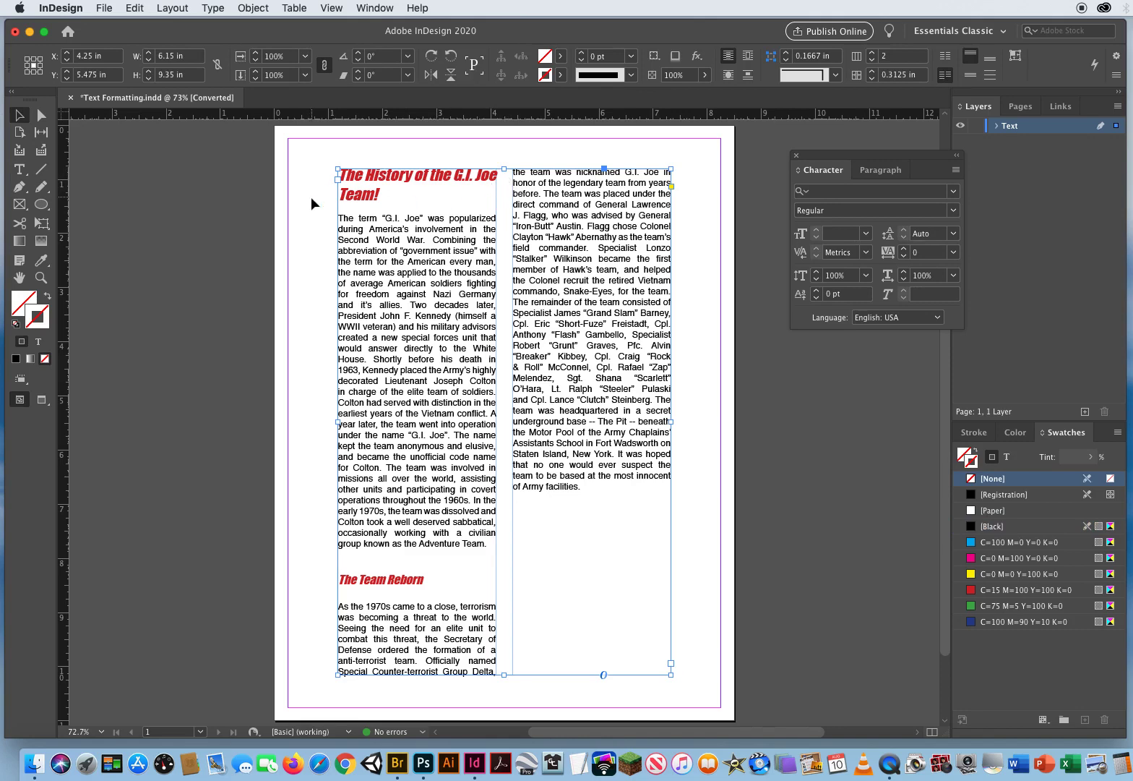
- Set the title's paragraph layout to Span Columns across all columns, with the preview turned on
left_click(20, 170)
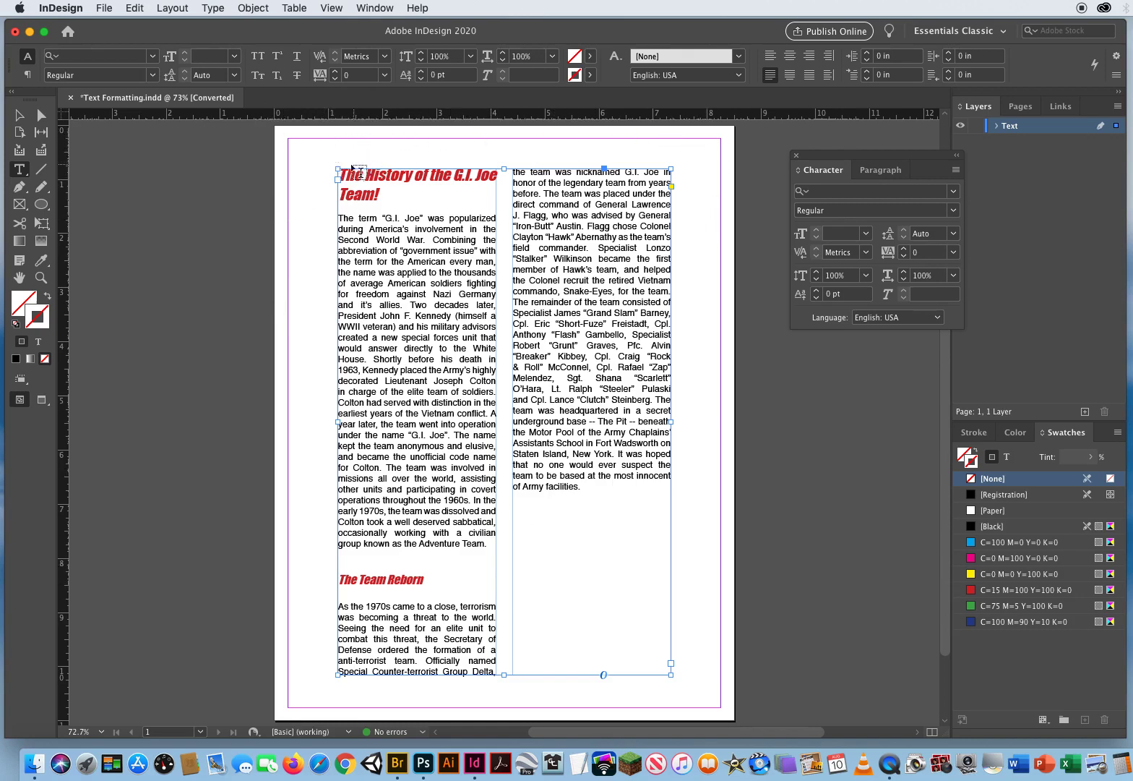
left_click_drag(339, 174, 406, 191)
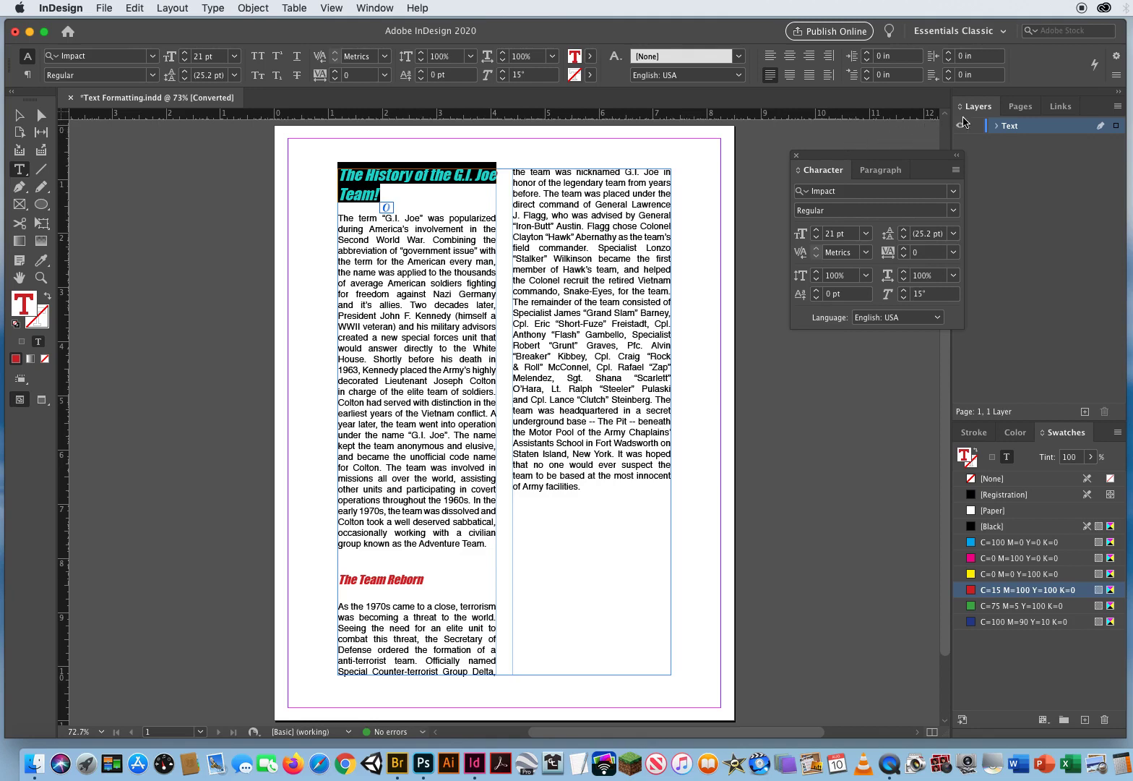
left_click(1117, 77)
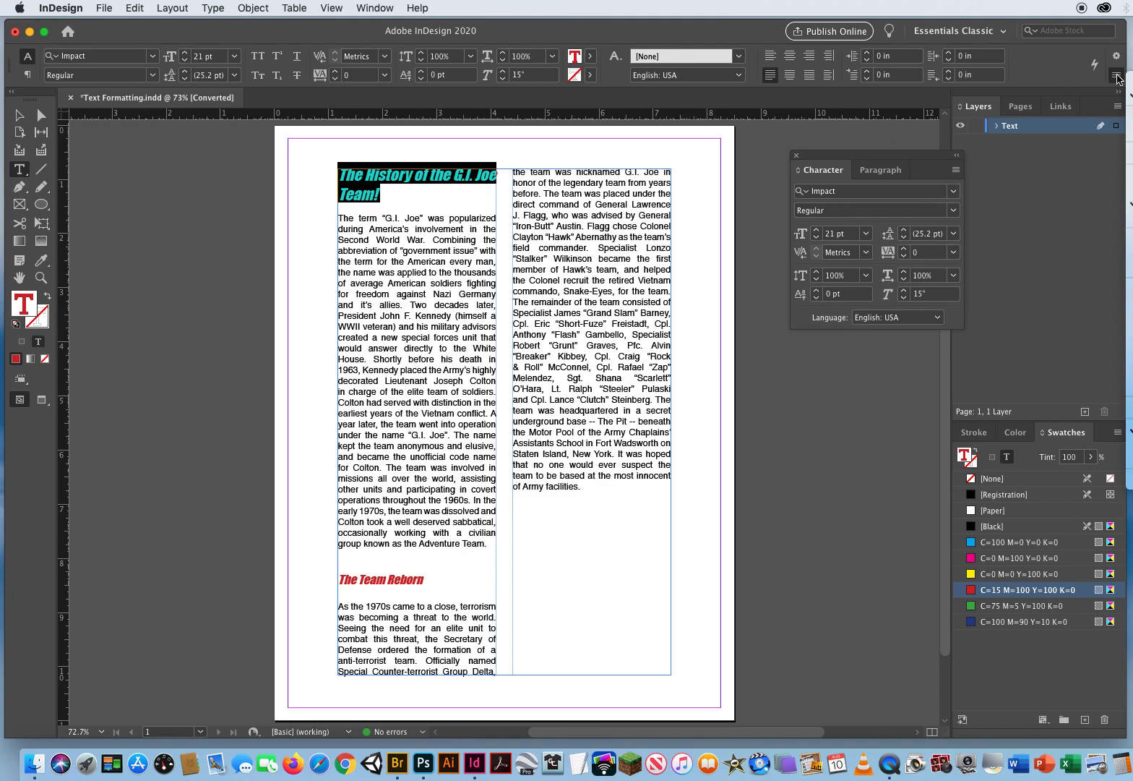
left_click(1048, 231)
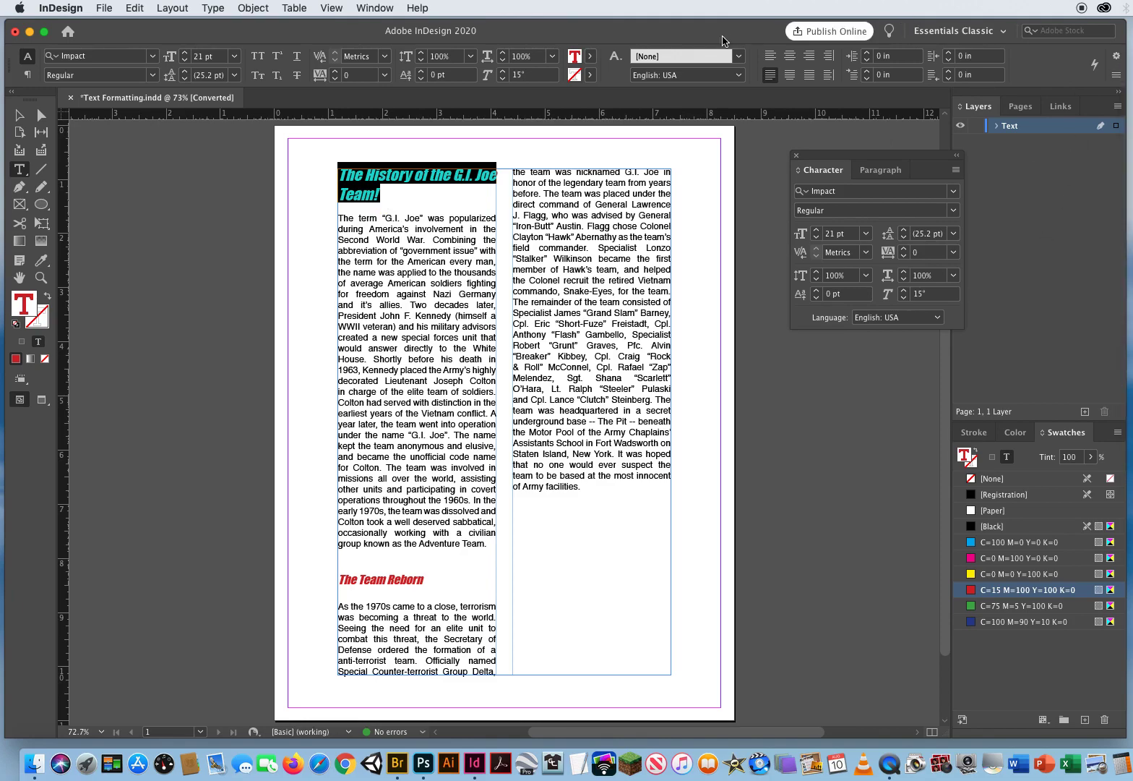
left_click_drag(722, 37, 492, 31)
left_click(864, 77)
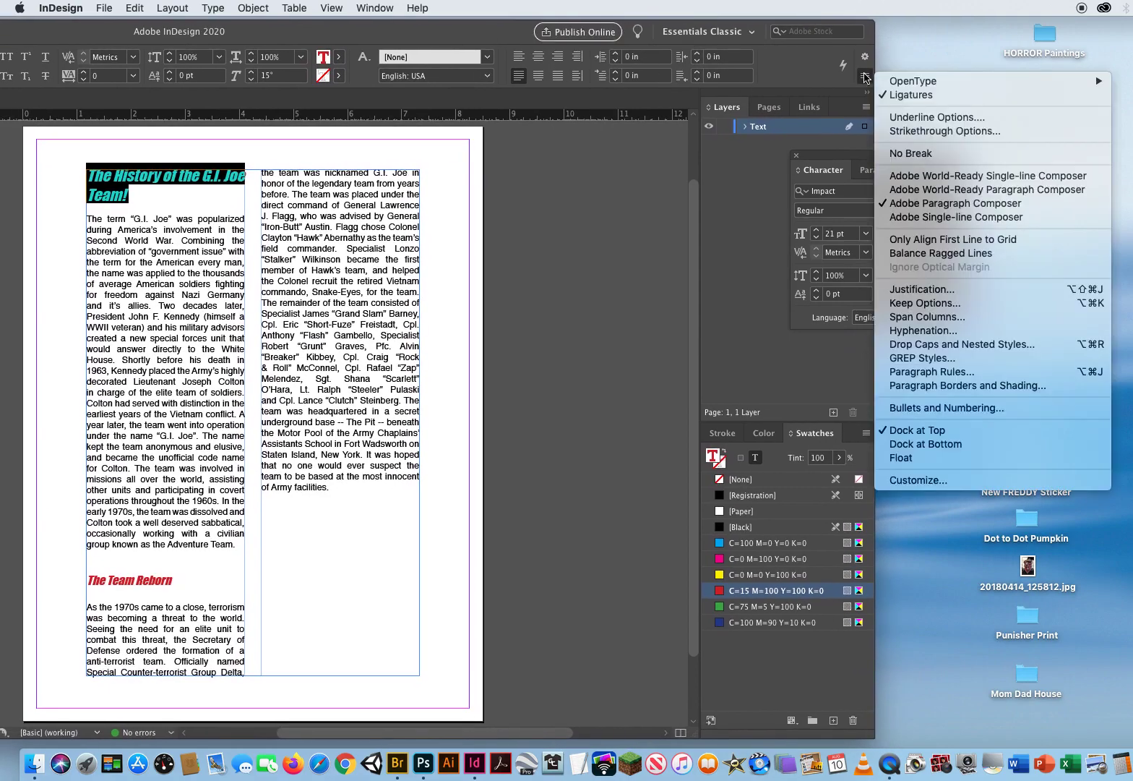
left_click(941, 318)
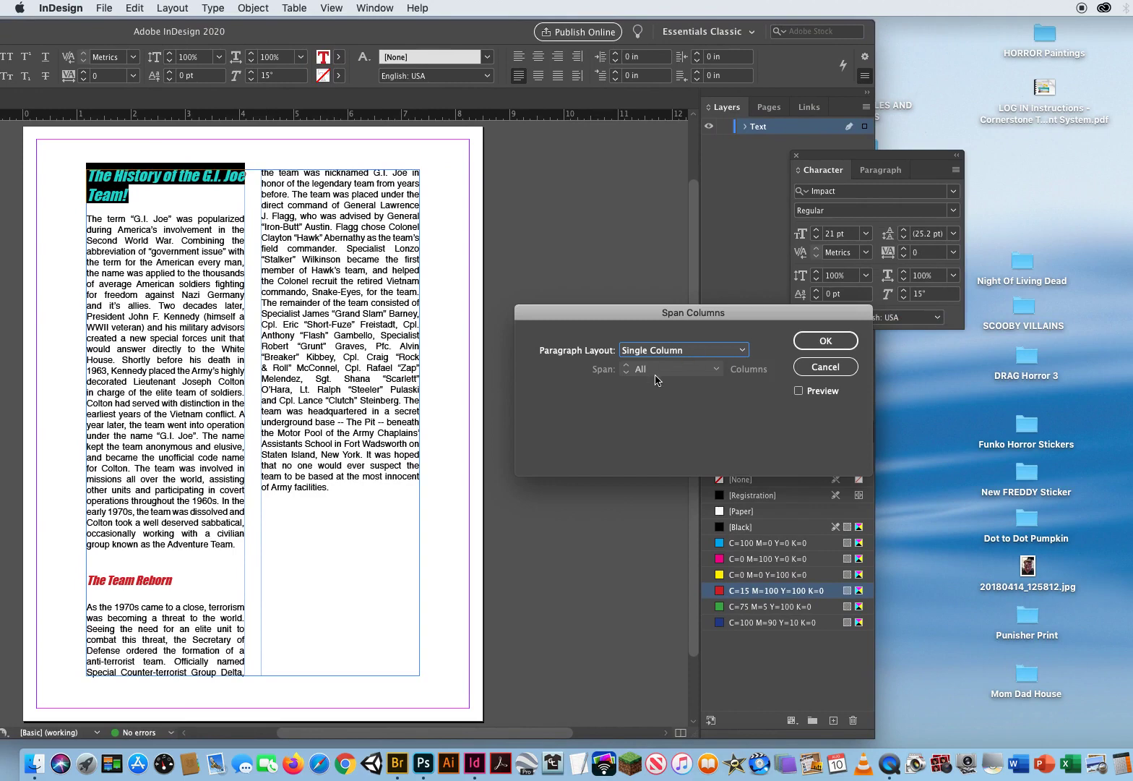
left_click(798, 390)
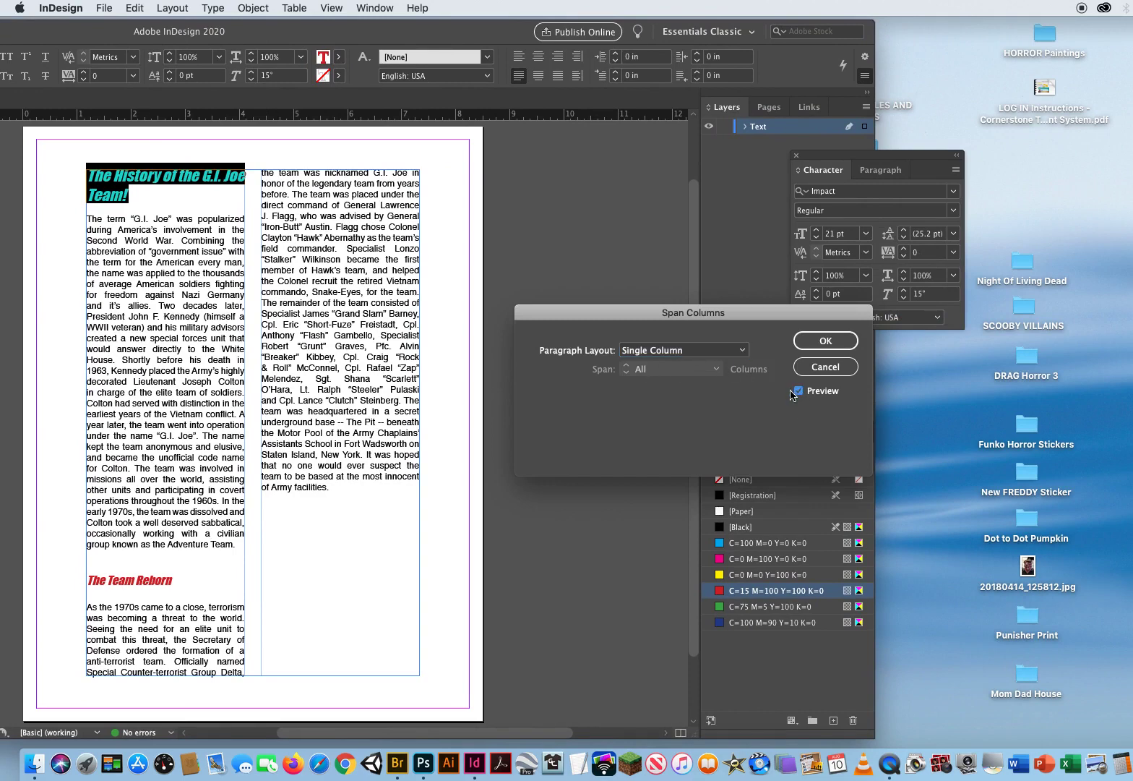
left_click(713, 351)
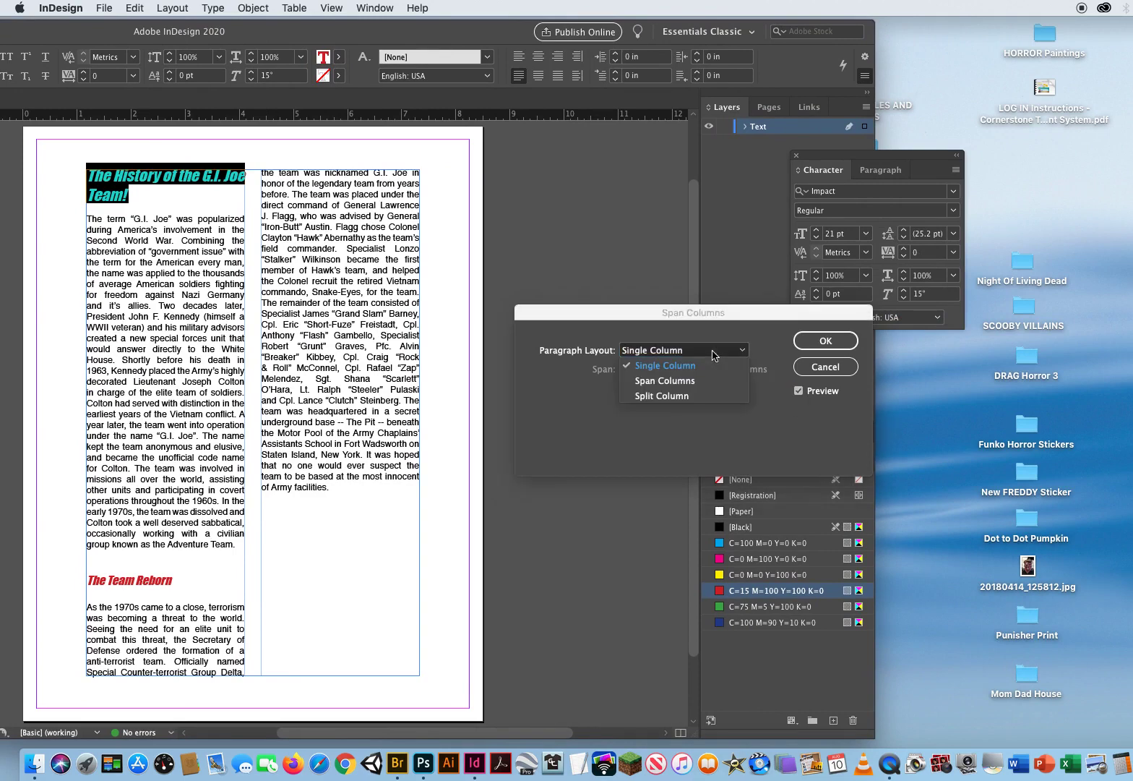
left_click(665, 380)
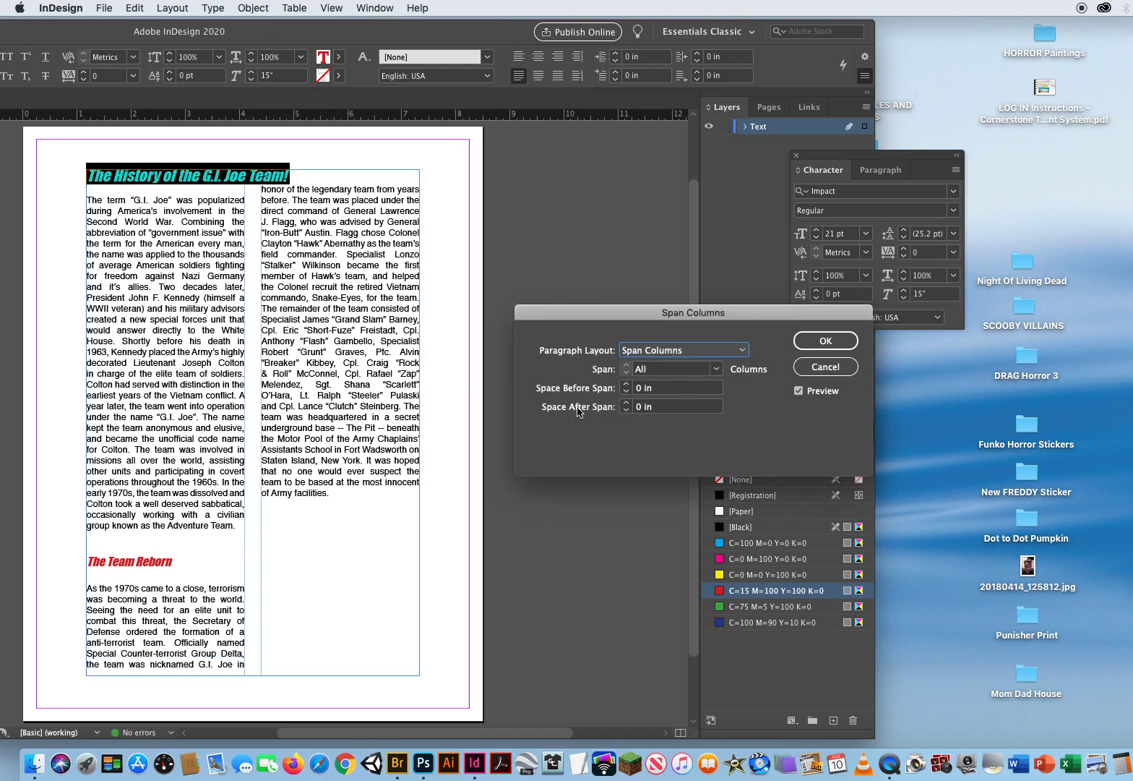
- Set the space after the title's span to 0.1875 in and apply the column span settings
left_click(627, 404)
left_click(626, 404)
left_click(627, 404)
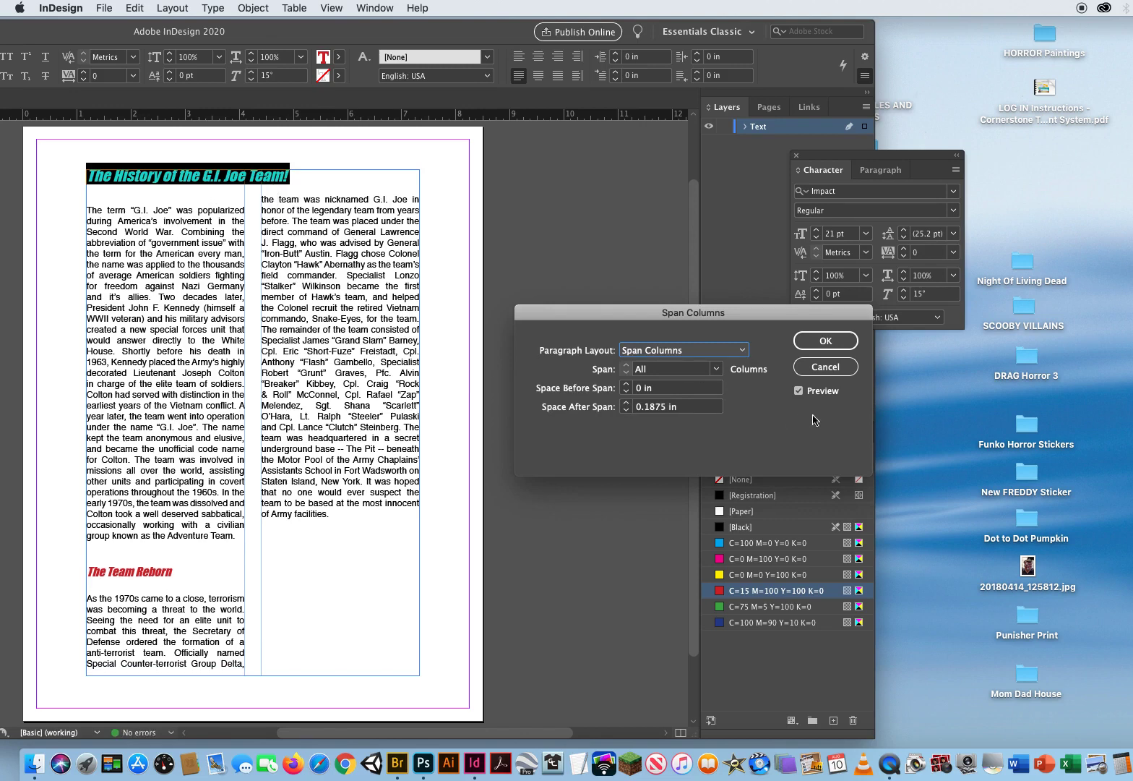
left_click(820, 342)
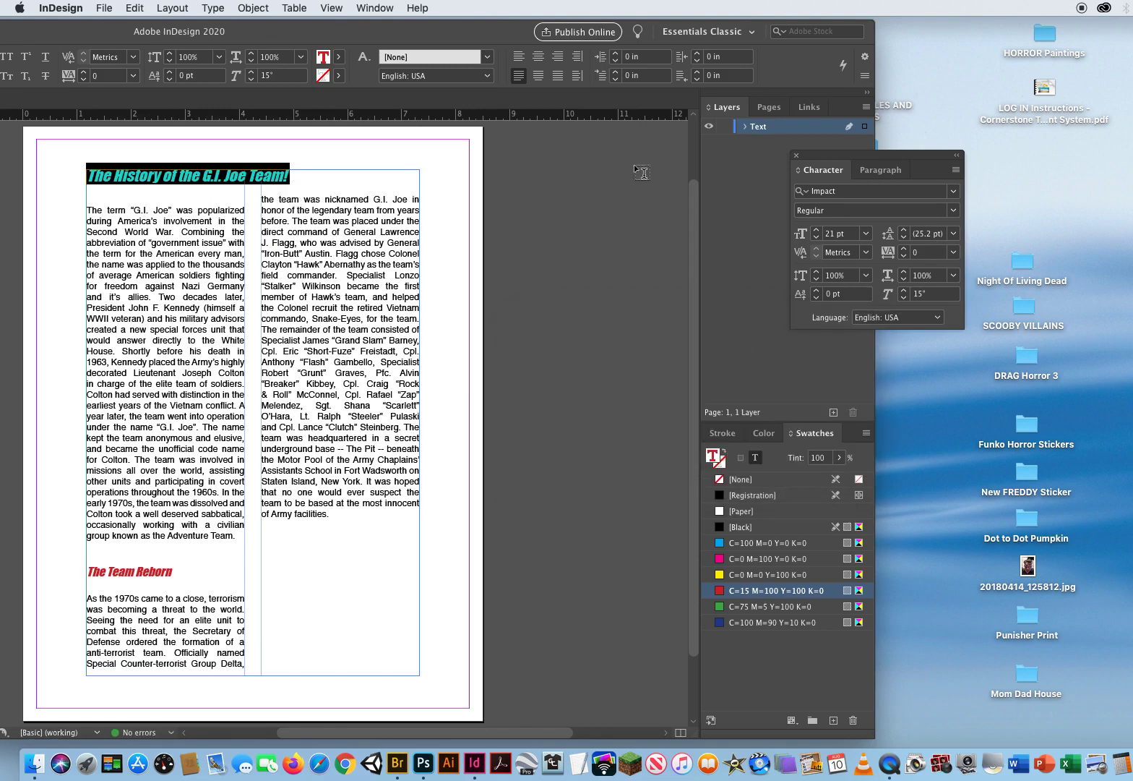
double_click(352, 34)
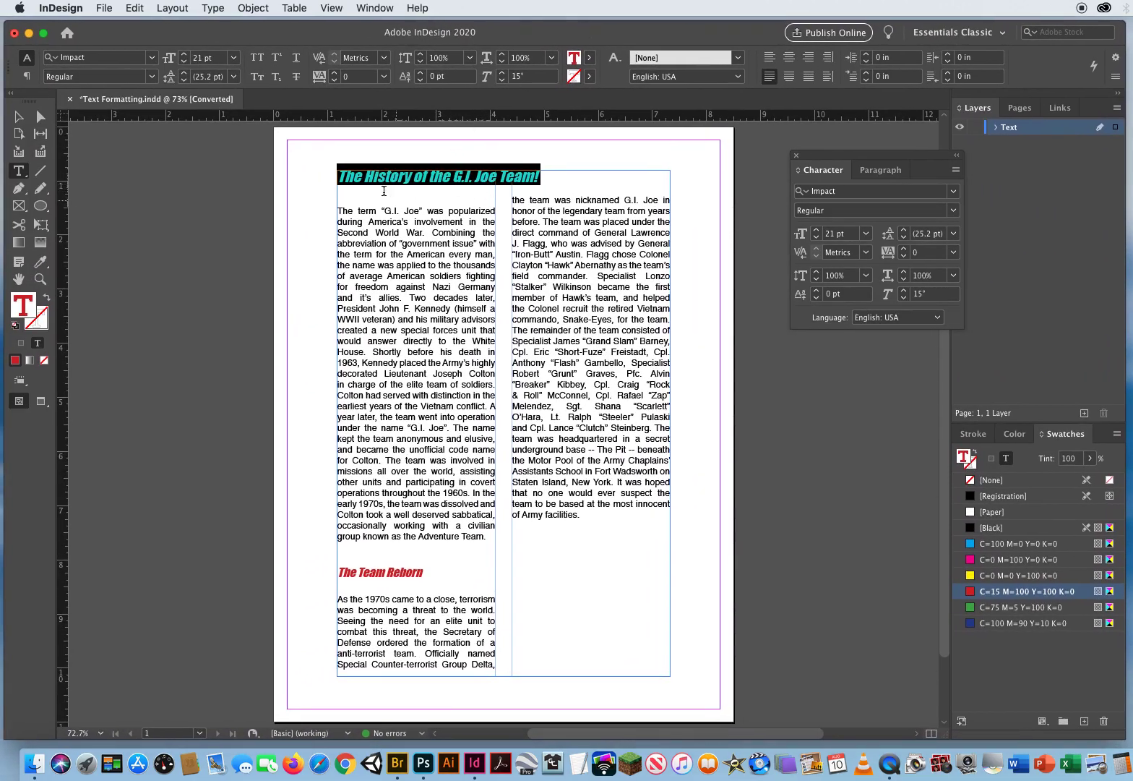
key("Escape")
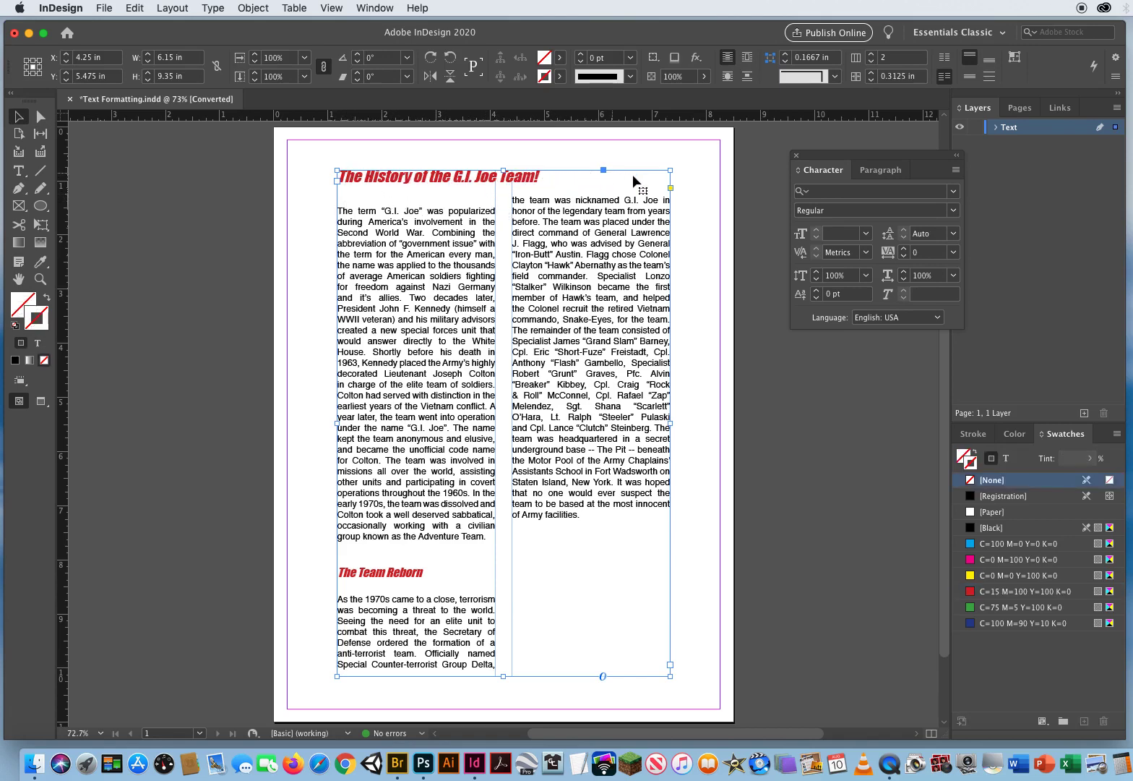
- Enlarge the title "The History of the G.I. Joe Team!" to 34 pt so it fills the frame's width on one line
key("t")
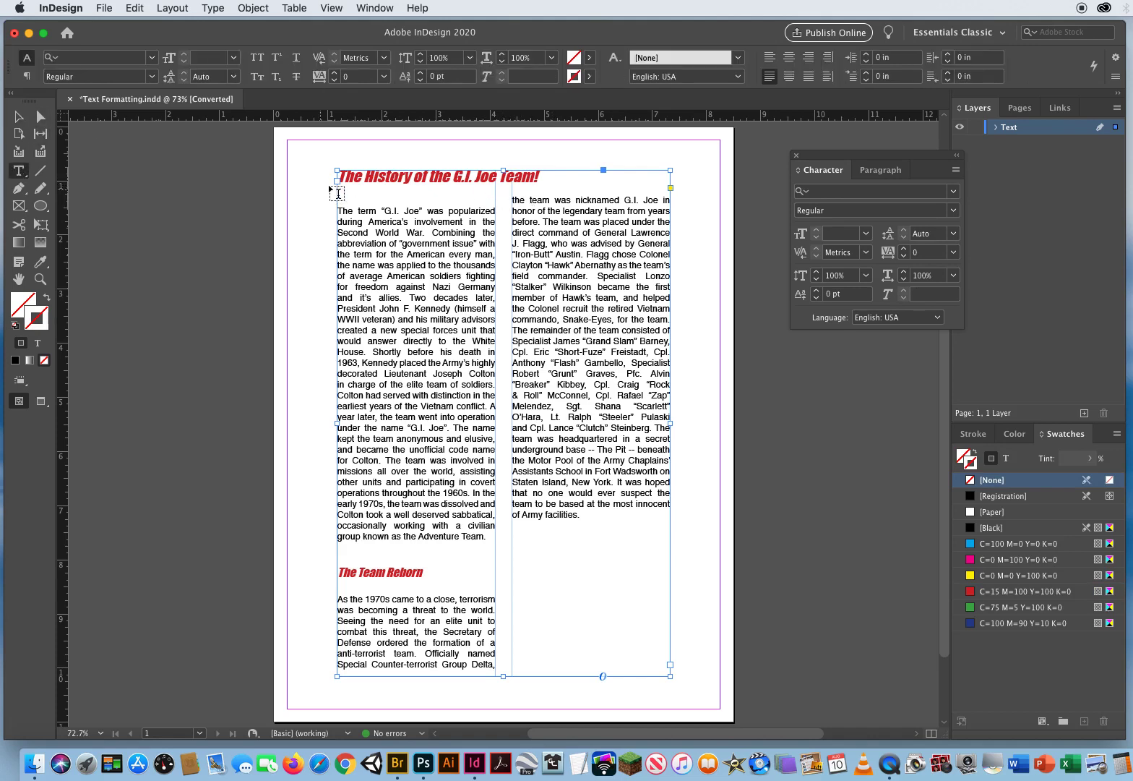
left_click_drag(344, 176, 541, 180)
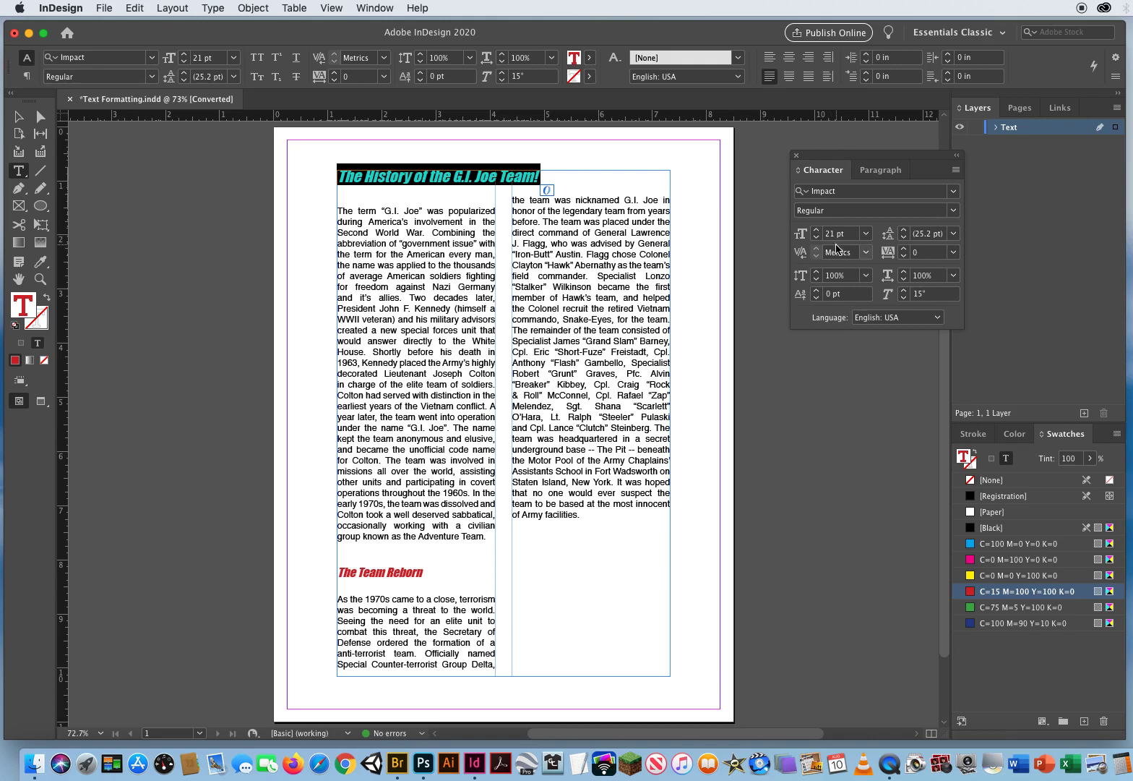
left_click(816, 230)
left_click(815, 230)
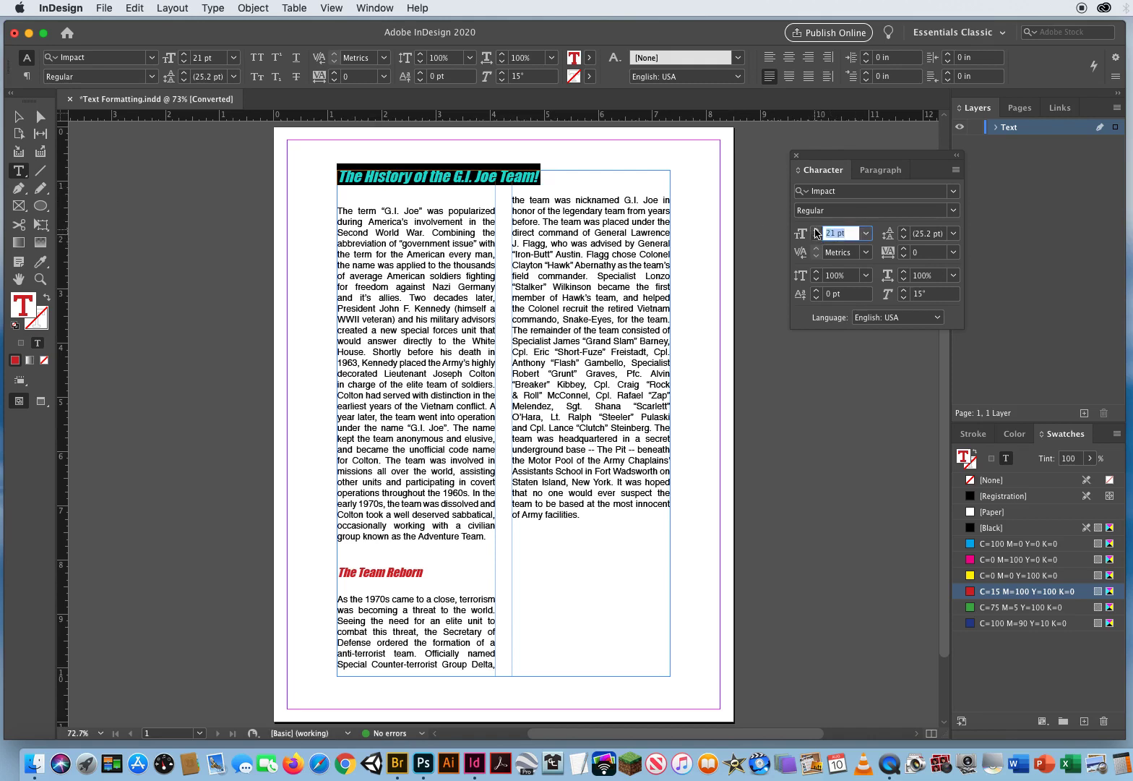
left_click(816, 230)
left_click(816, 230)
left_click(816, 230)
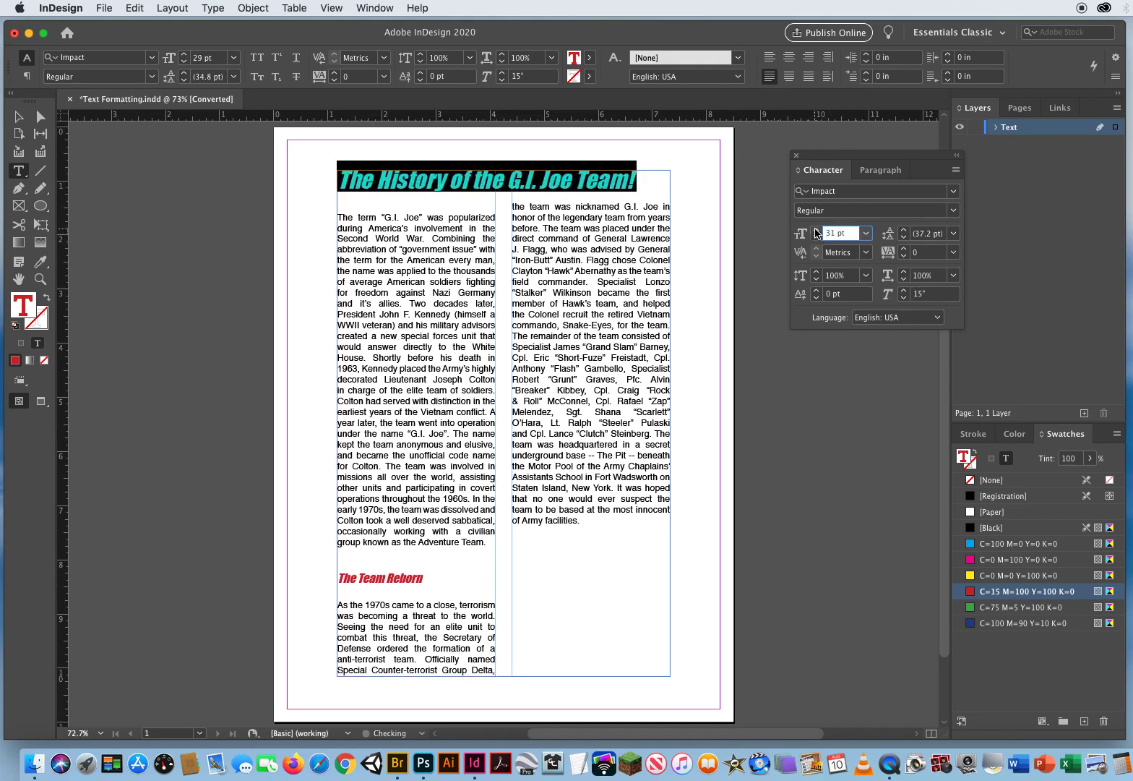
left_click(816, 229)
left_click(816, 230)
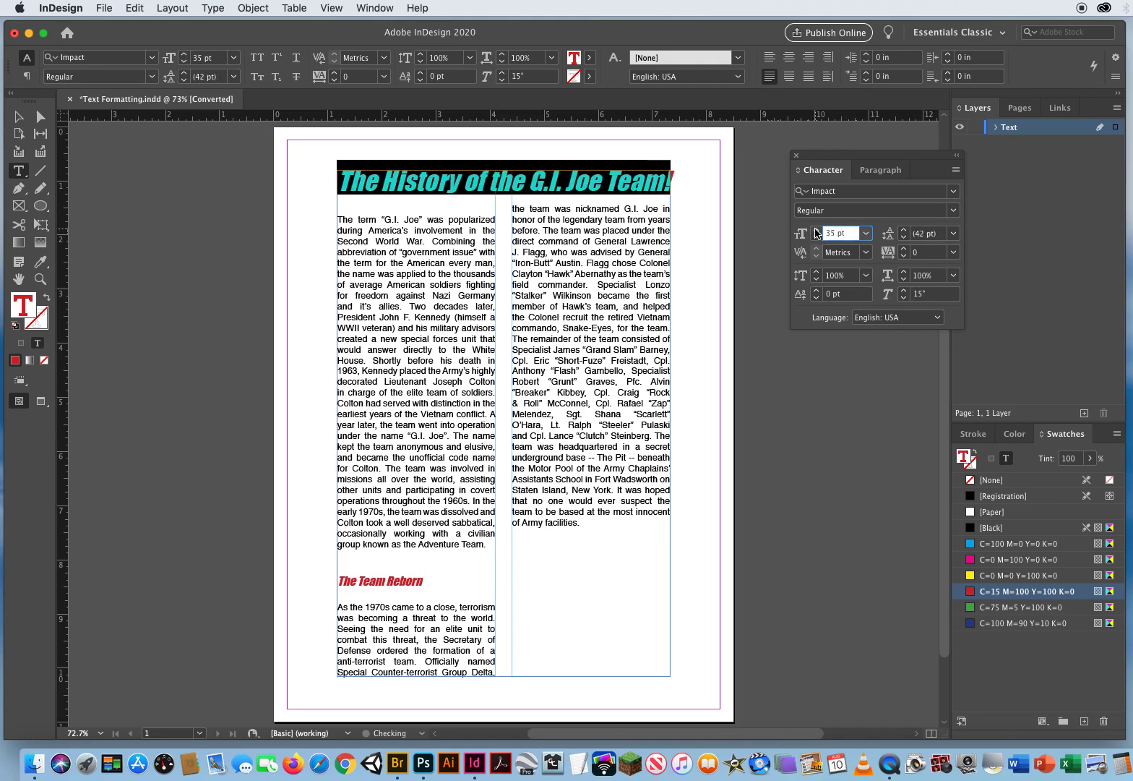
left_click(816, 237)
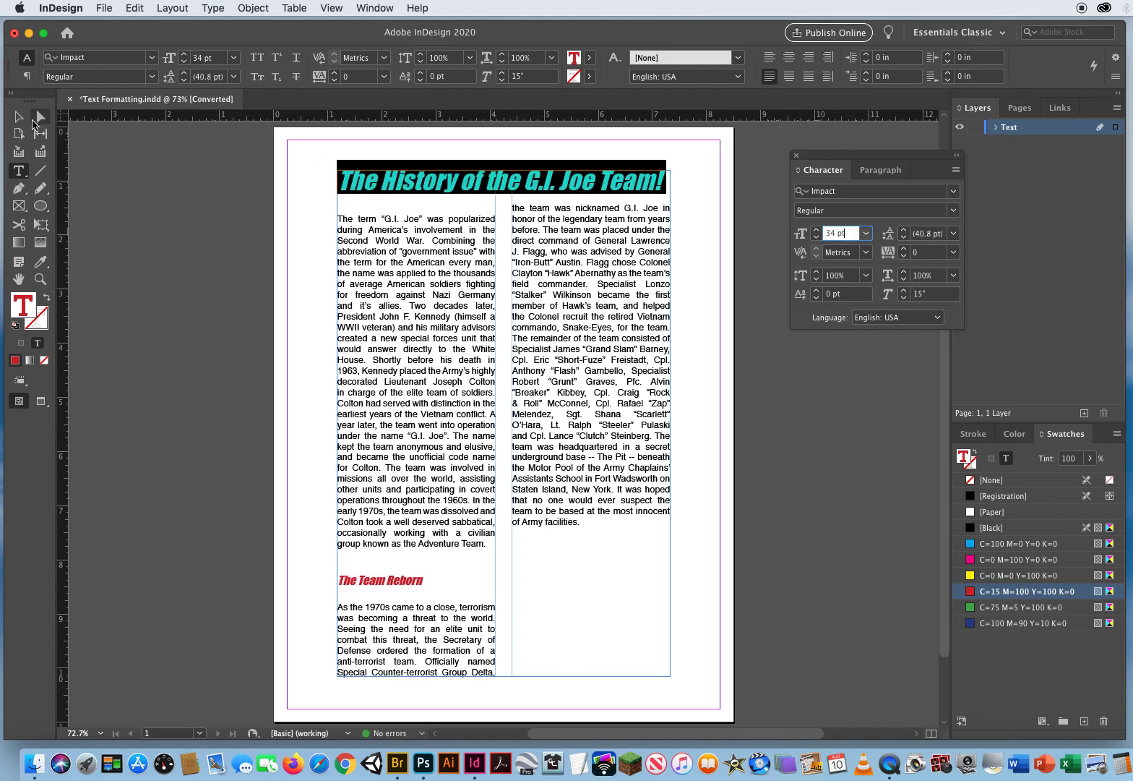
left_click(23, 117)
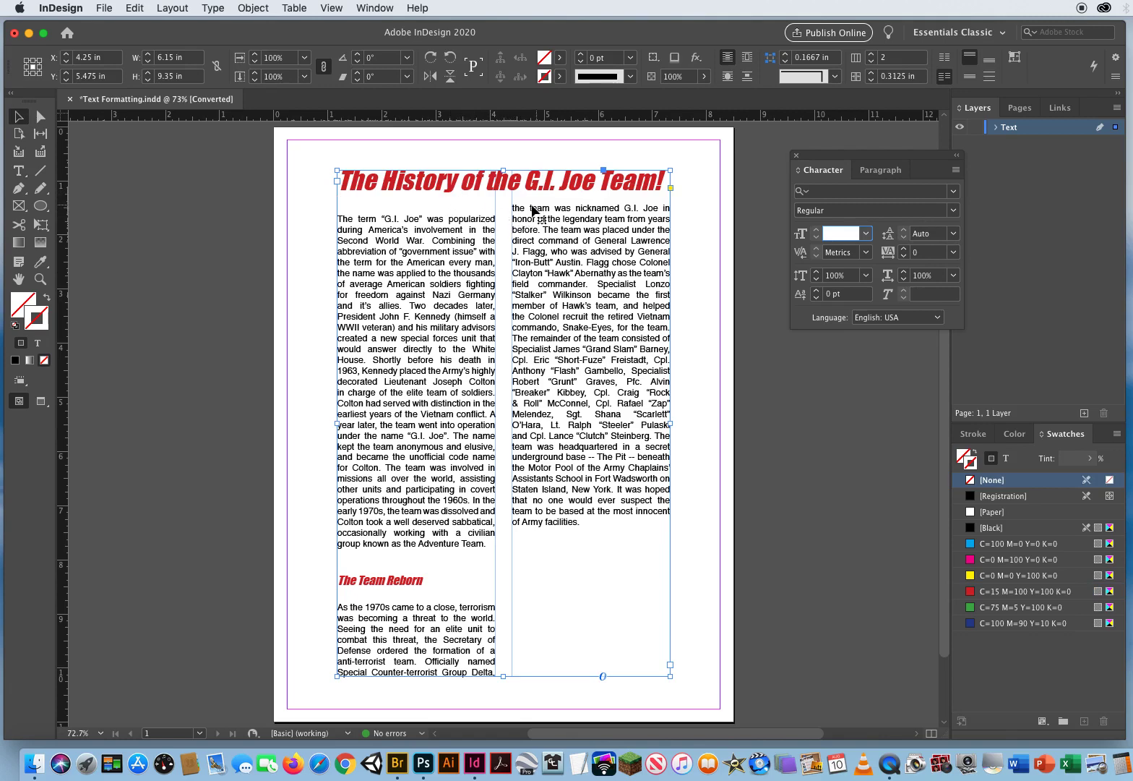
- Remove the empty line between the title and the paragraph beginning "The term 'G.I. Joe'"
left_click(19, 171)
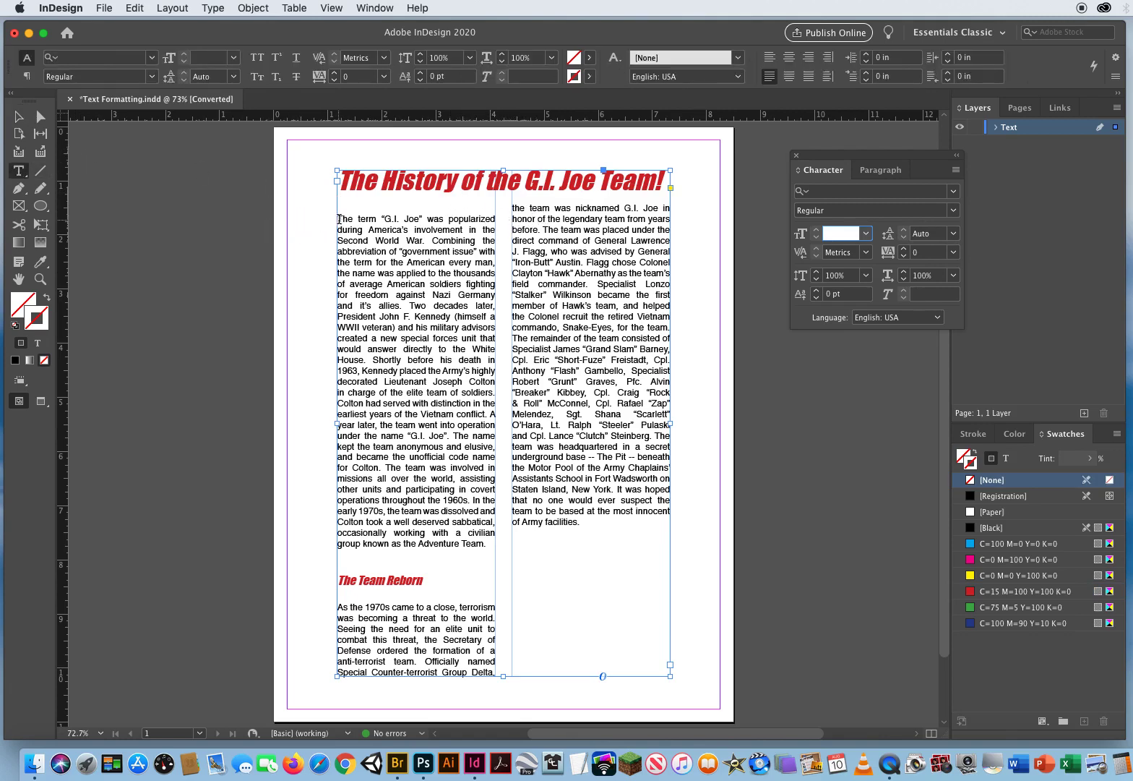
left_click(339, 218)
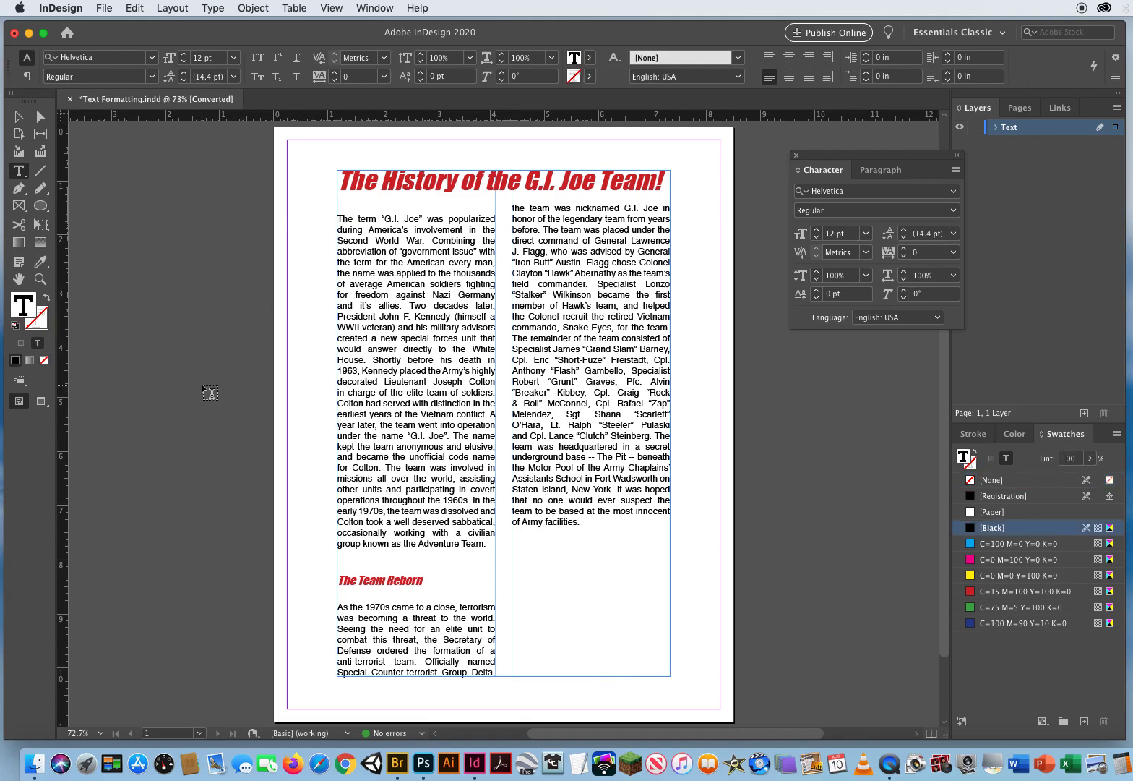
key("BackSpace")
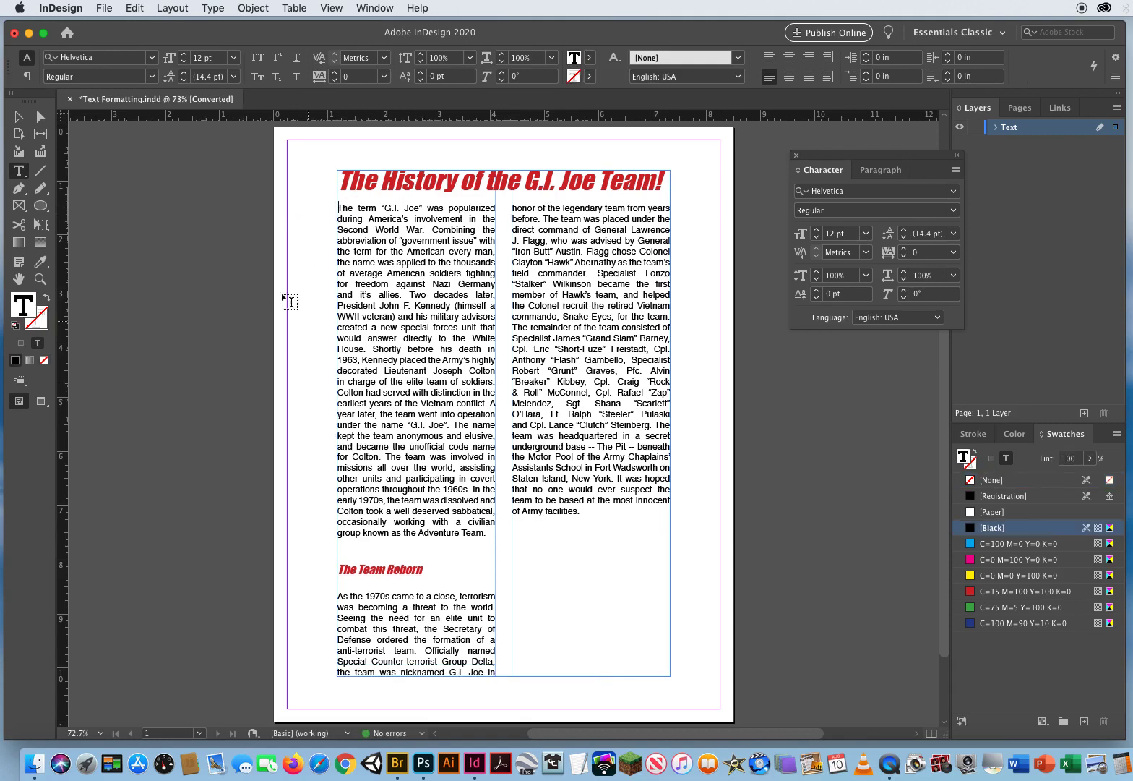
- Set the space after the title paragraph "The History of the G.I. Joe Team!" to 0.25 in
triple_click(363, 182)
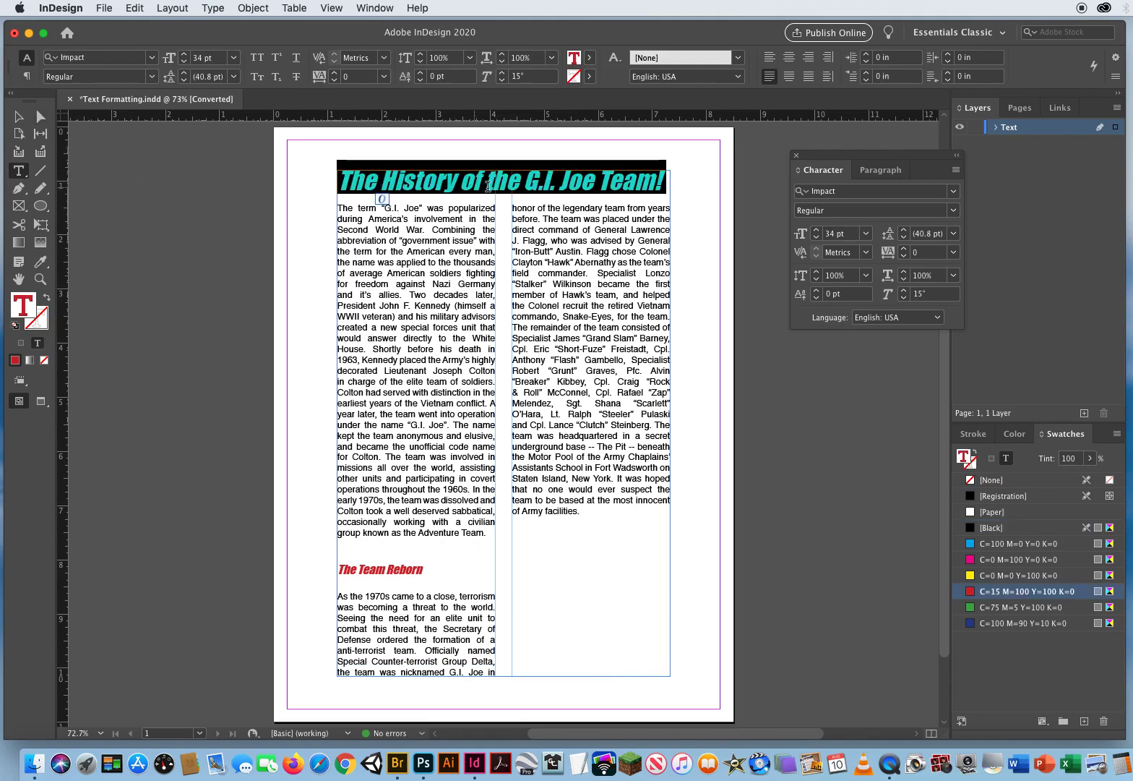
left_click(877, 171)
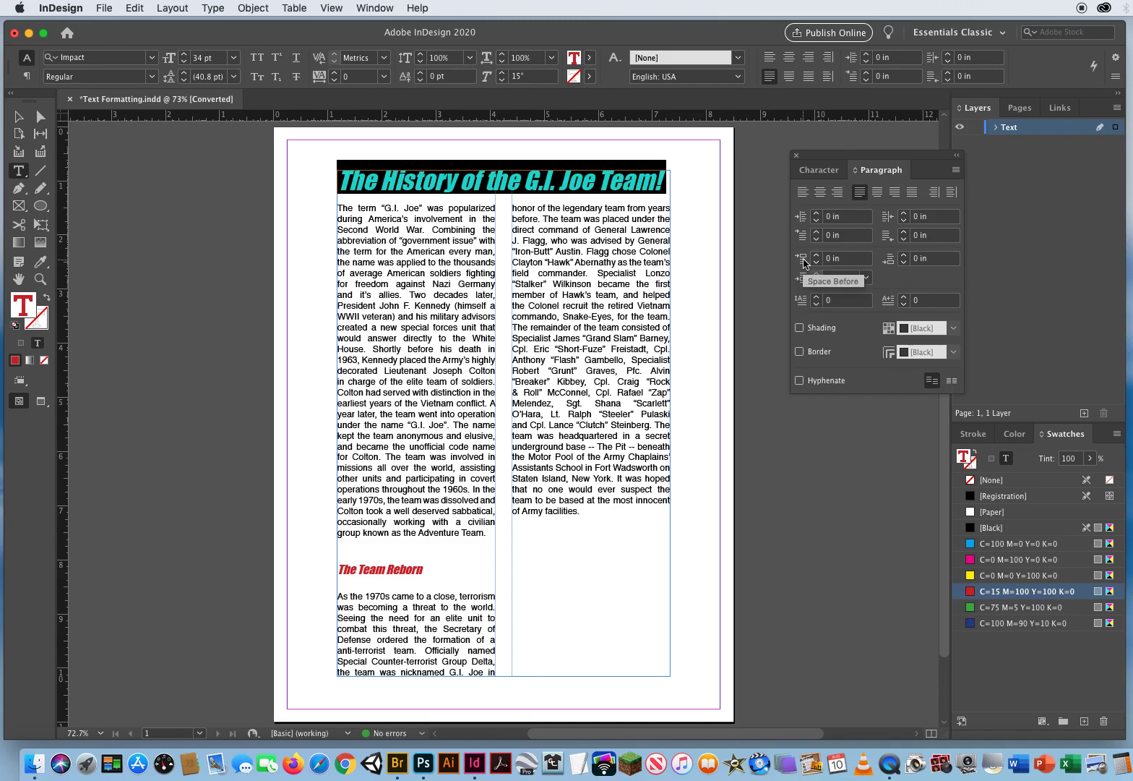
left_click(897, 260)
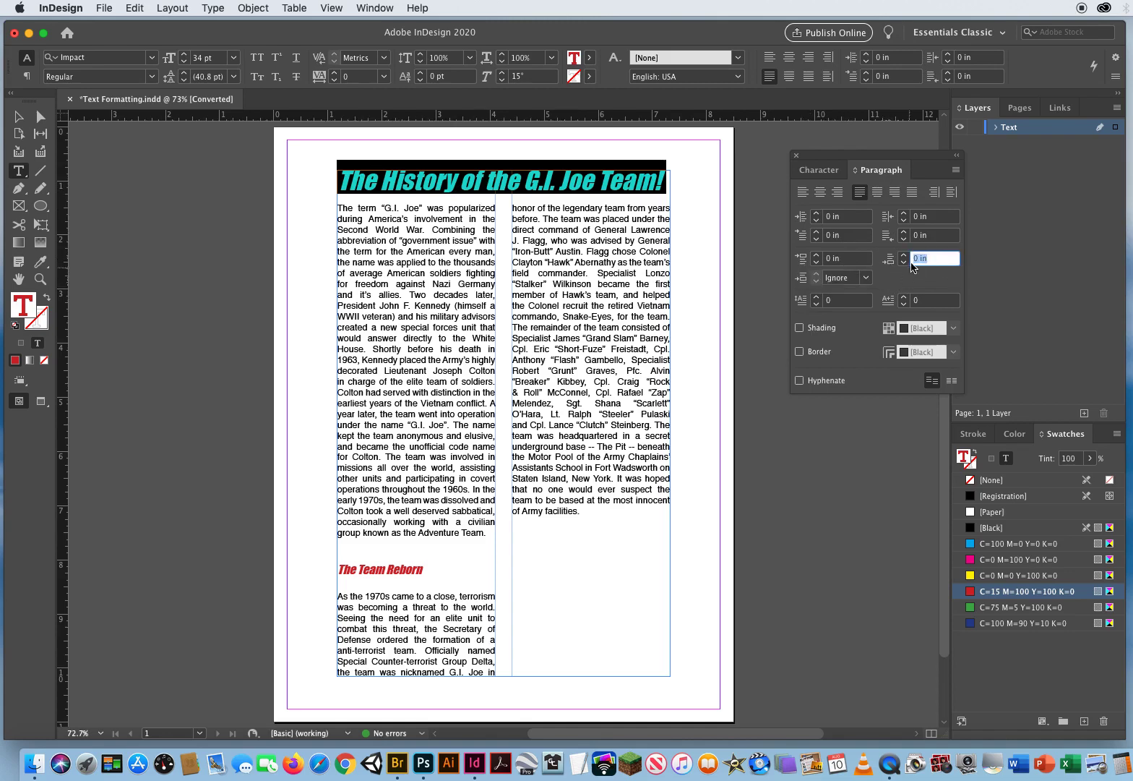
left_click(904, 254)
left_click(903, 255)
left_click(903, 254)
left_click(903, 254)
left_click(904, 255)
left_click(903, 255)
left_click(904, 262)
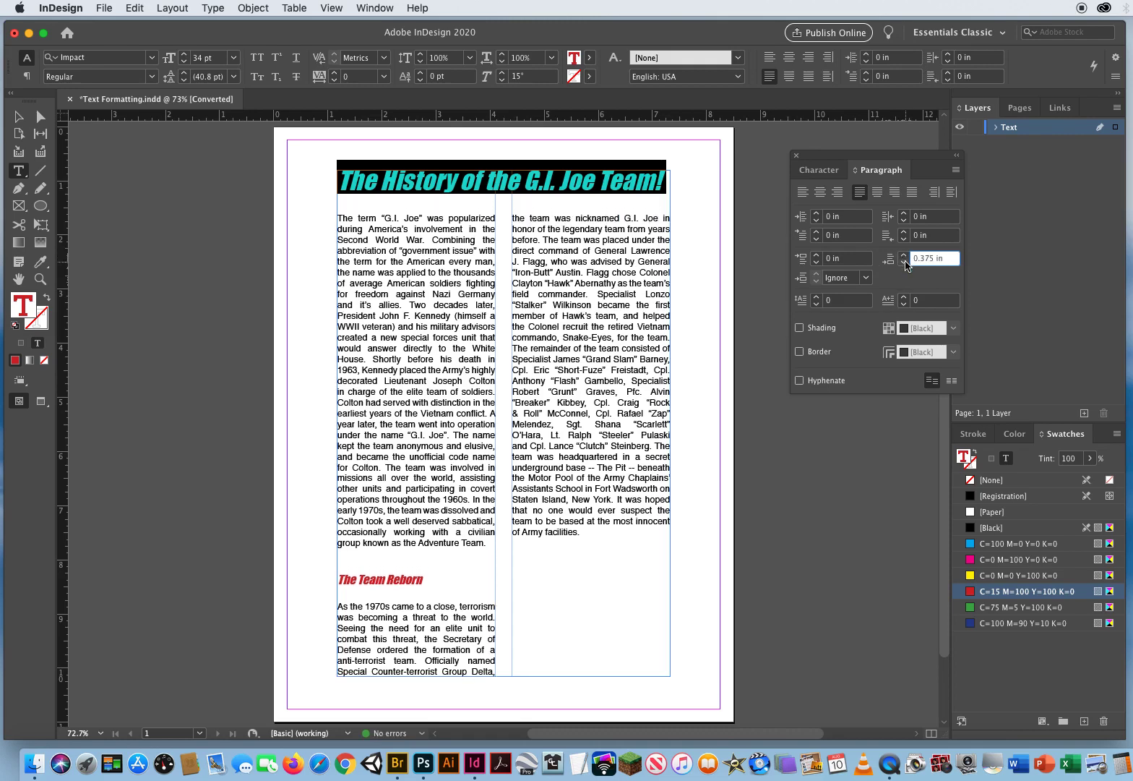
left_click(904, 263)
left_click(904, 264)
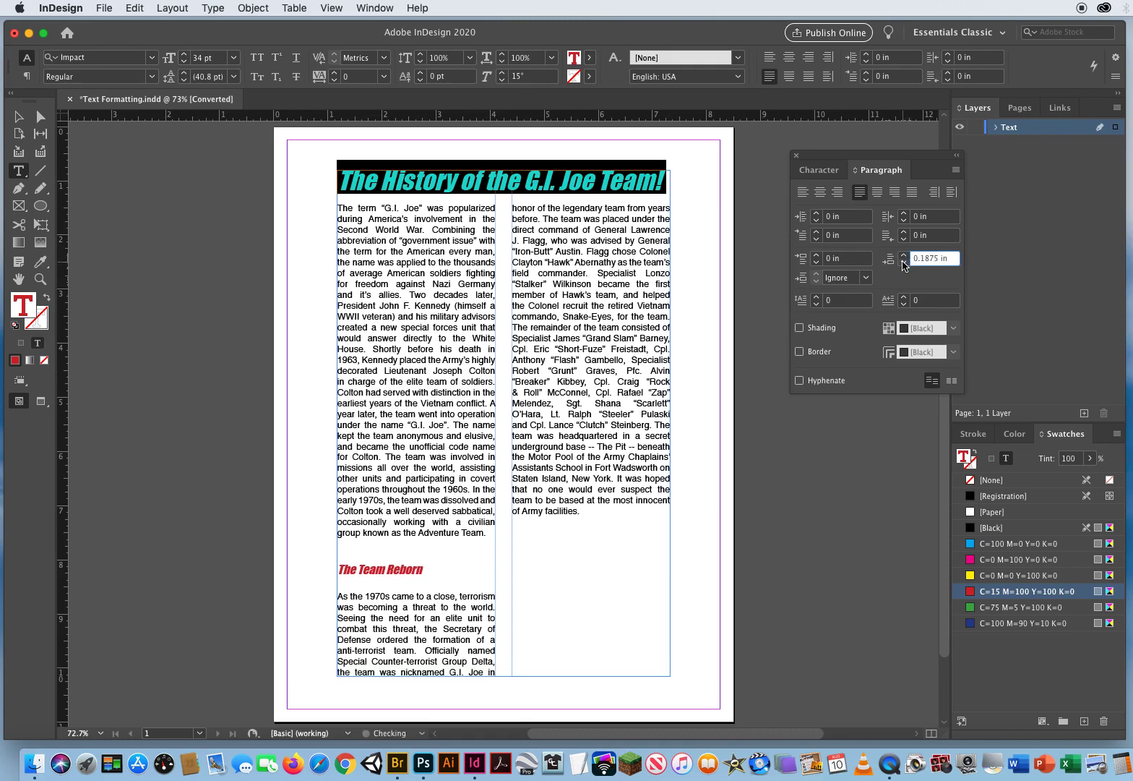
left_click(903, 254)
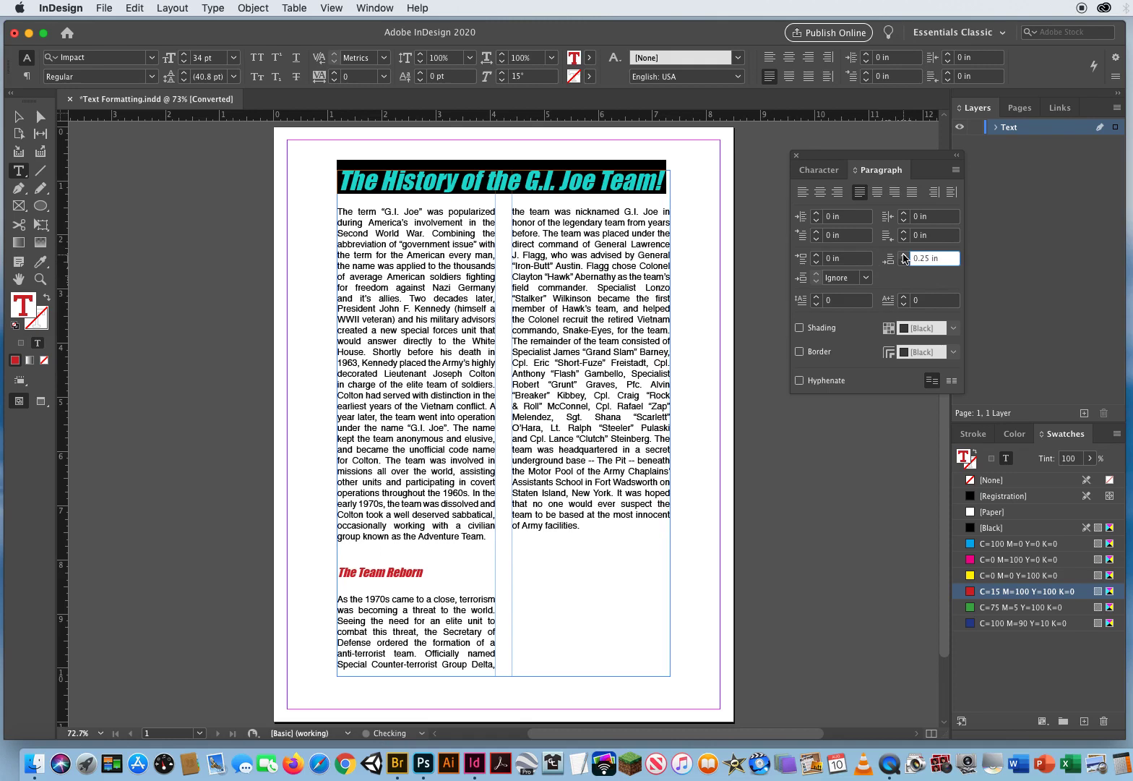
left_click_drag(339, 178, 669, 176)
left_click(558, 284)
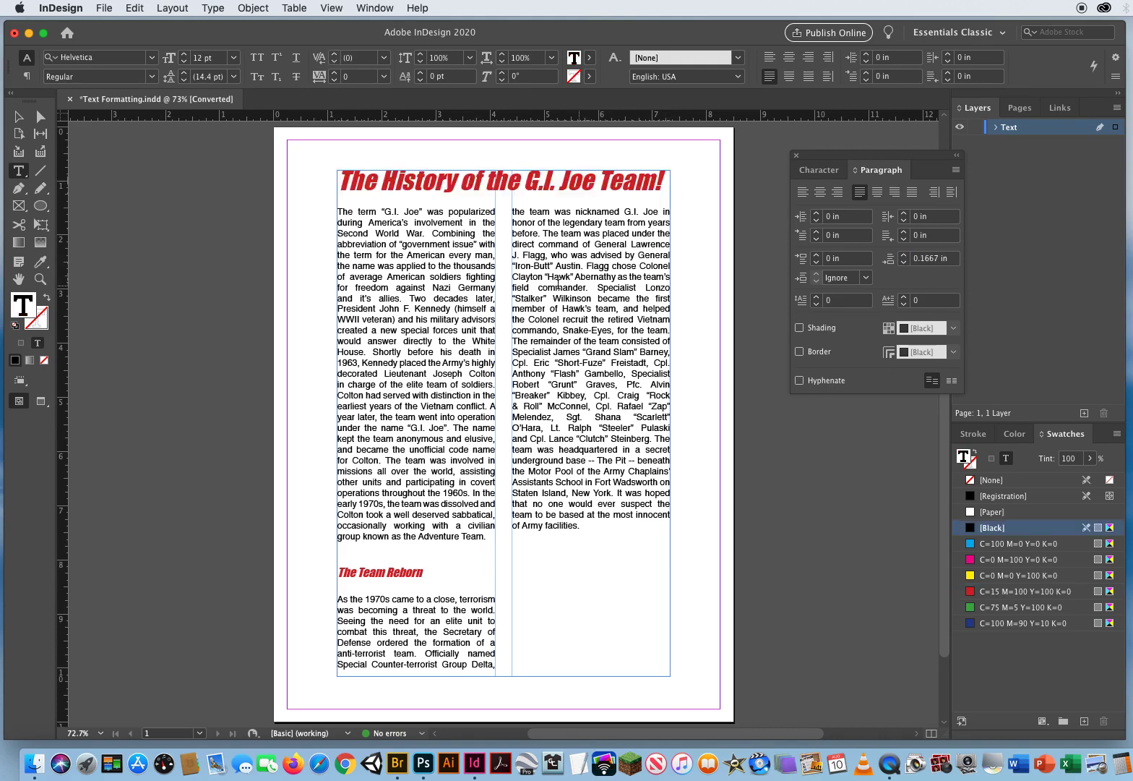
- Resize the two-column text frame from its lower edge to a height of about 9.48 in and deselect it
key("Escape")
key("j")
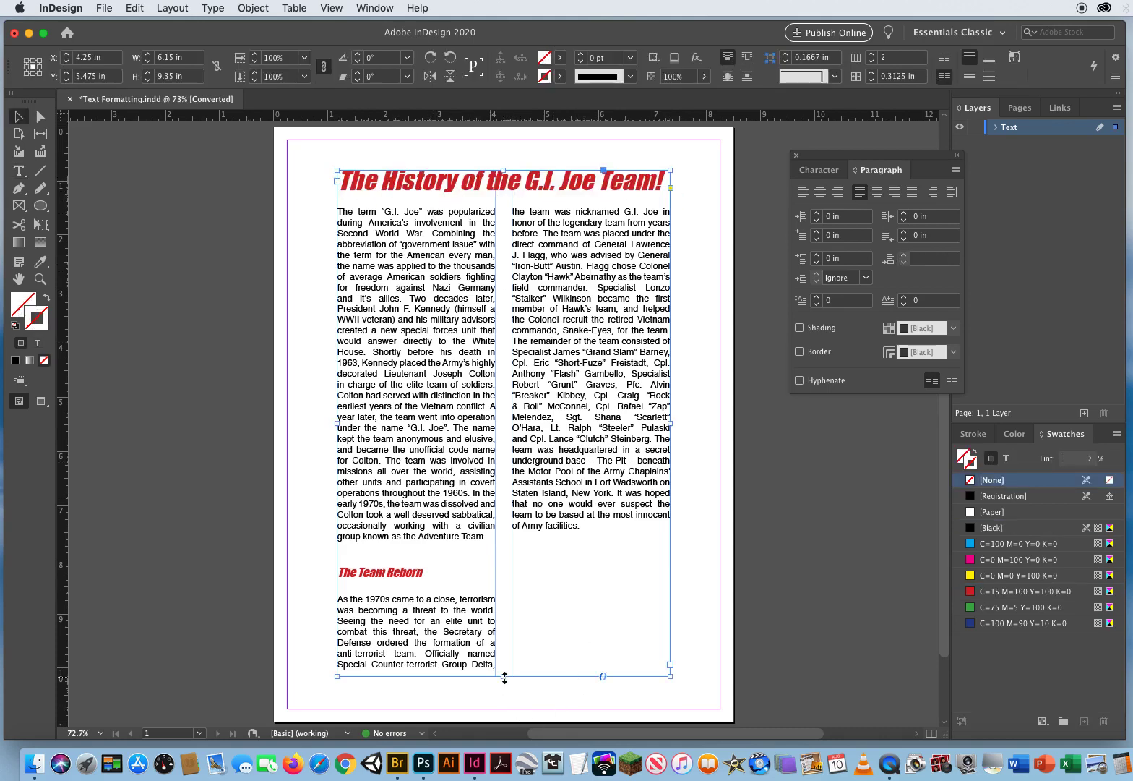
mouse_move(505, 676)
left_mouse_down()
mouse_move(505, 610)
mouse_move(381, 599)
left_mouse_up()
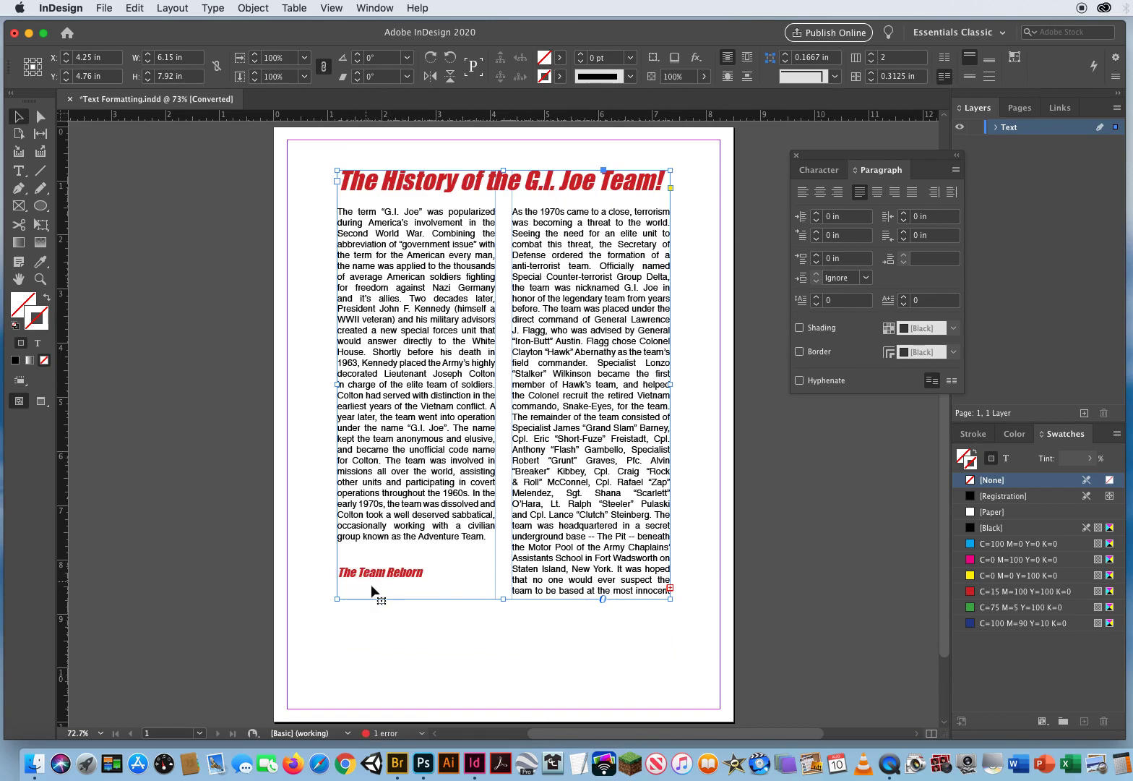
left_click_drag(503, 598, 506, 682)
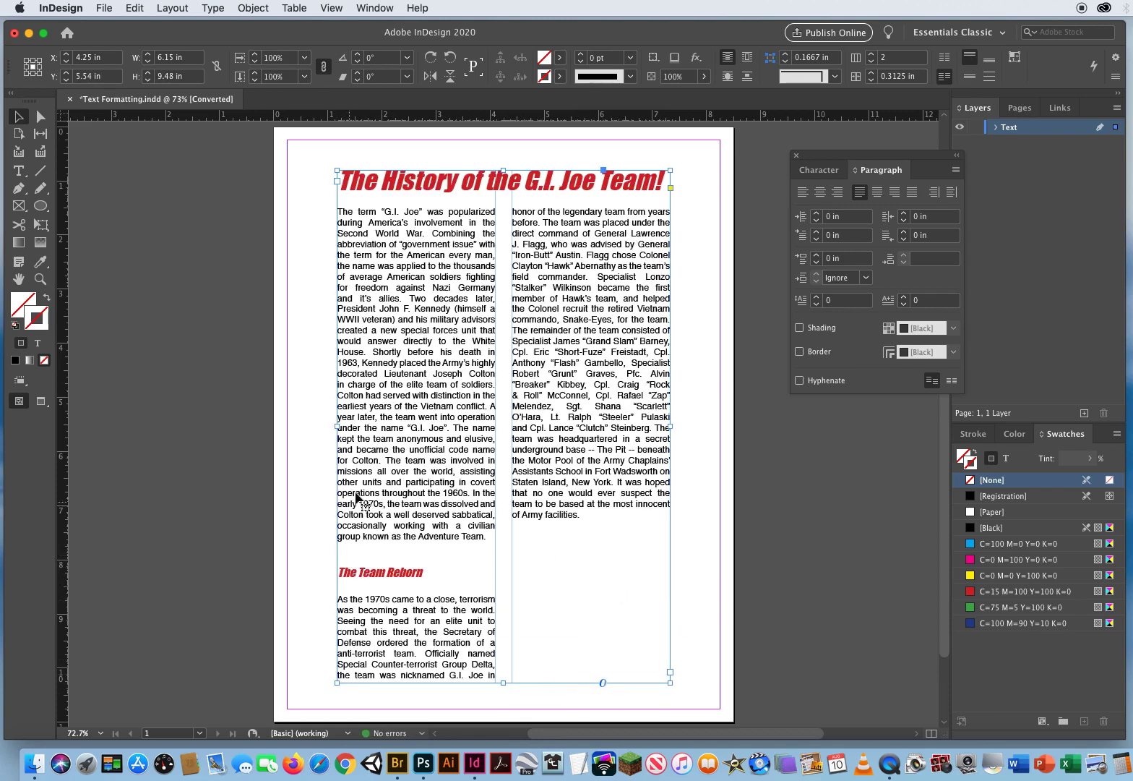
left_click(310, 479)
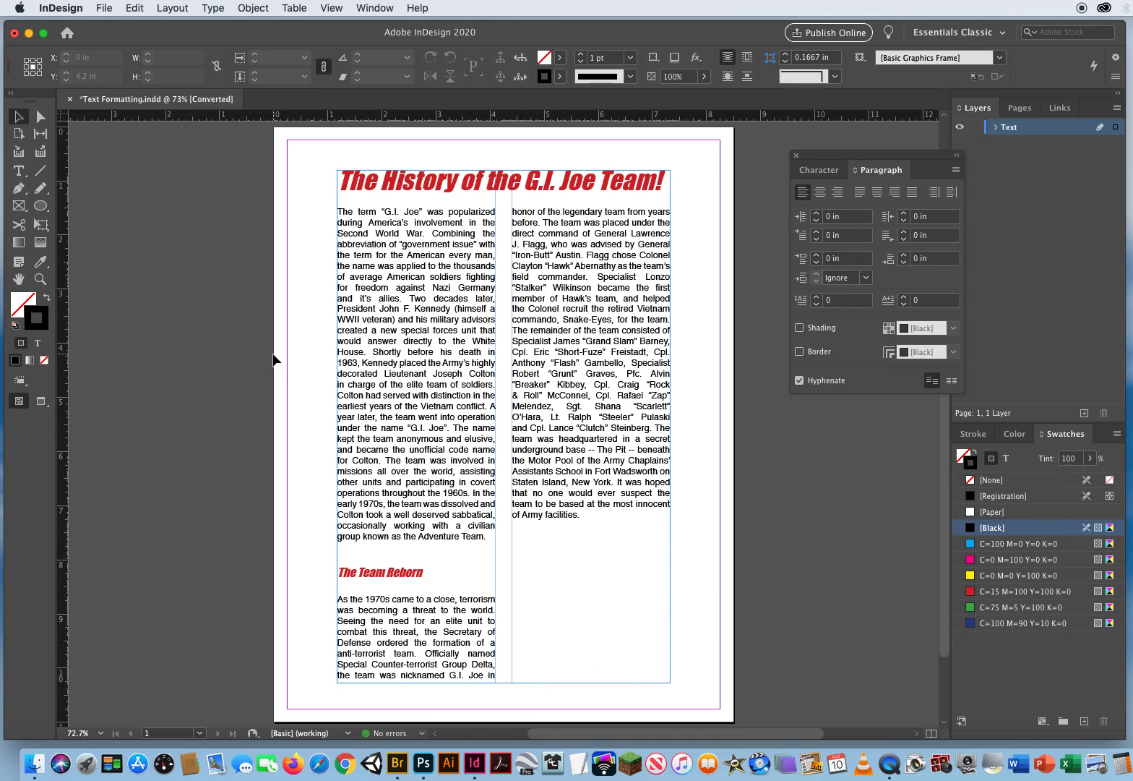
key("t")
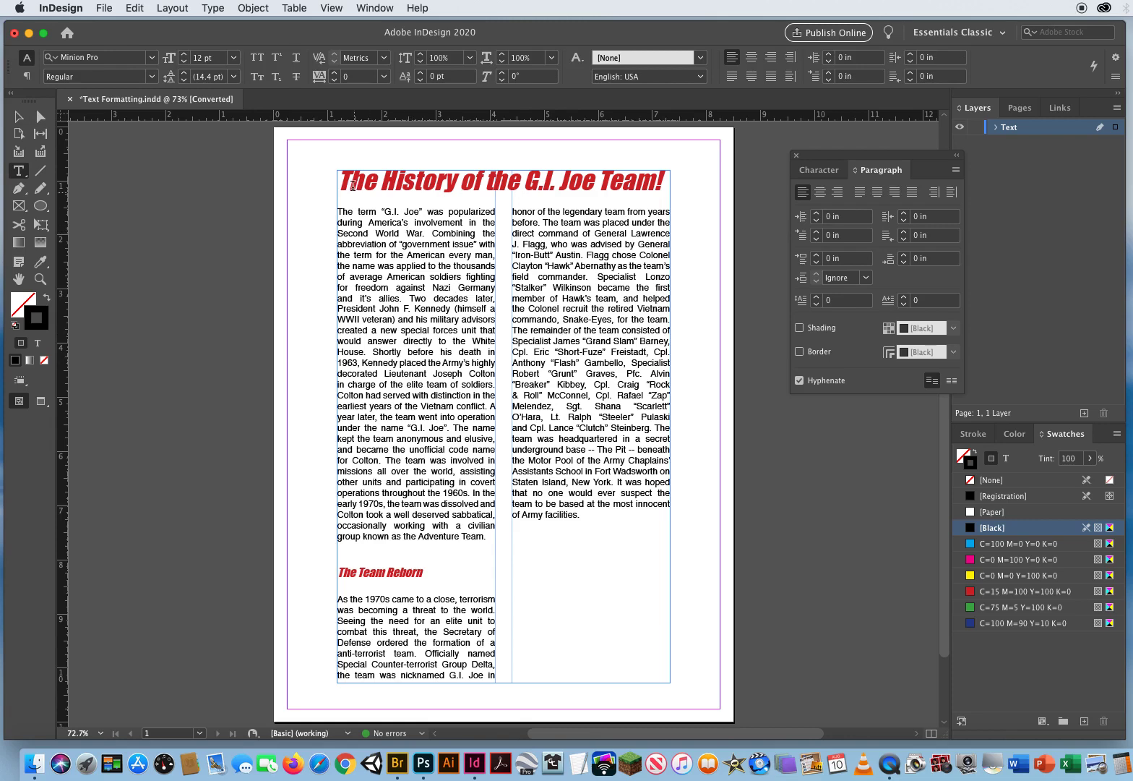
left_click_drag(339, 180, 670, 182)
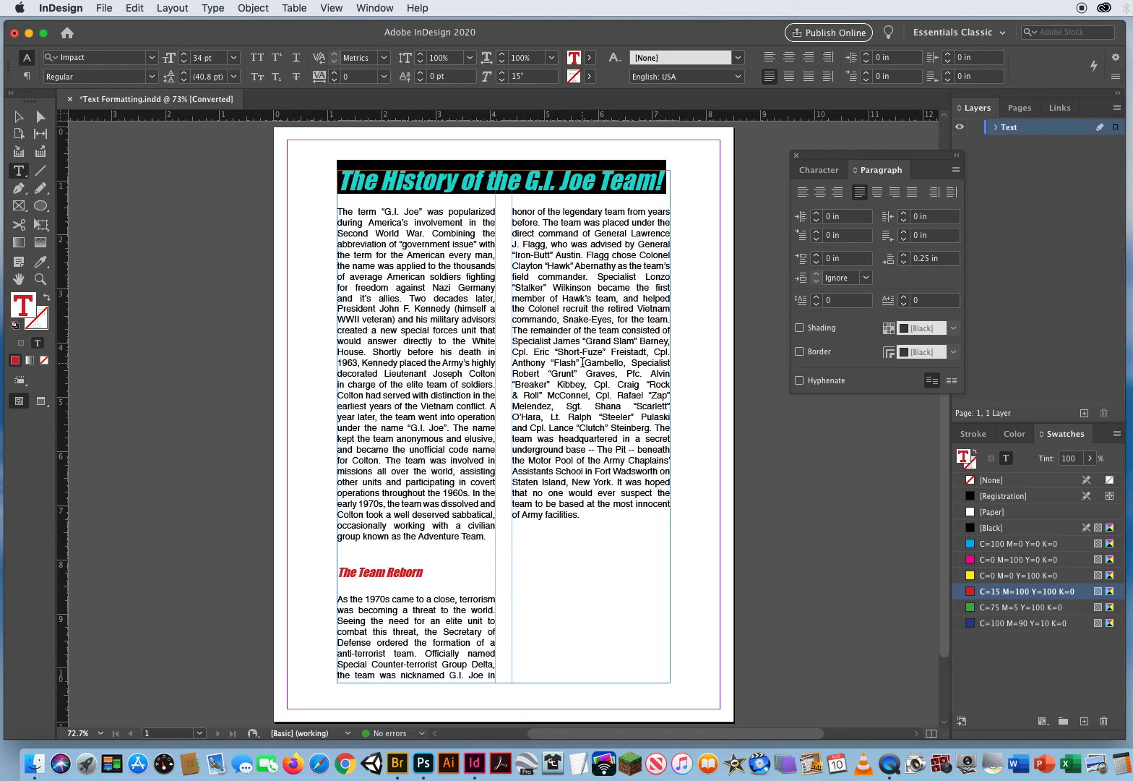
key("Escape")
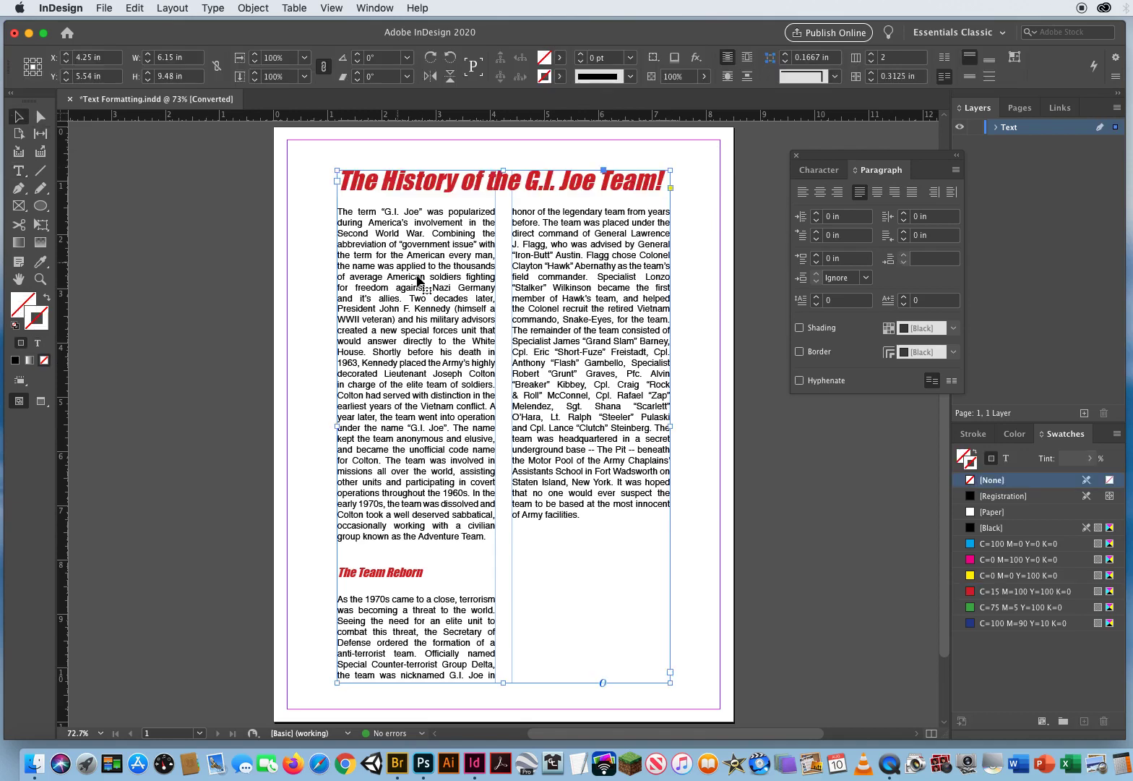
- Close the document "Text Formatting.indd" without saving the changes
left_click(294, 287)
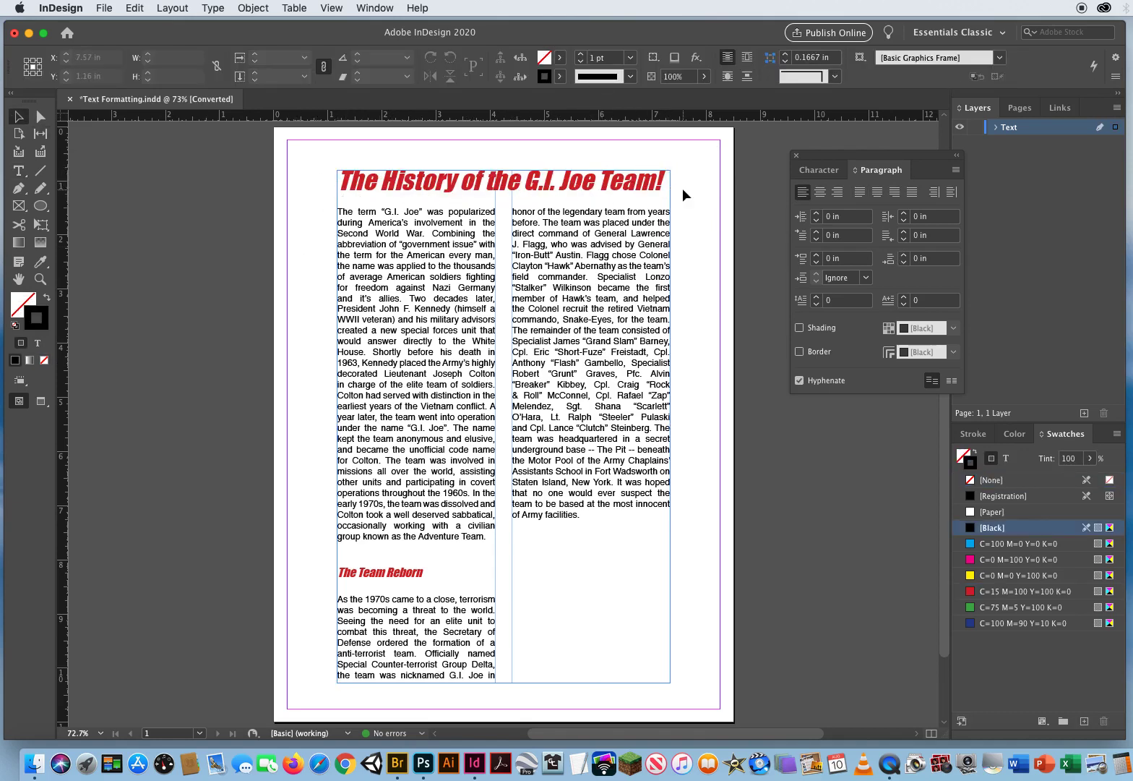
left_click(70, 99)
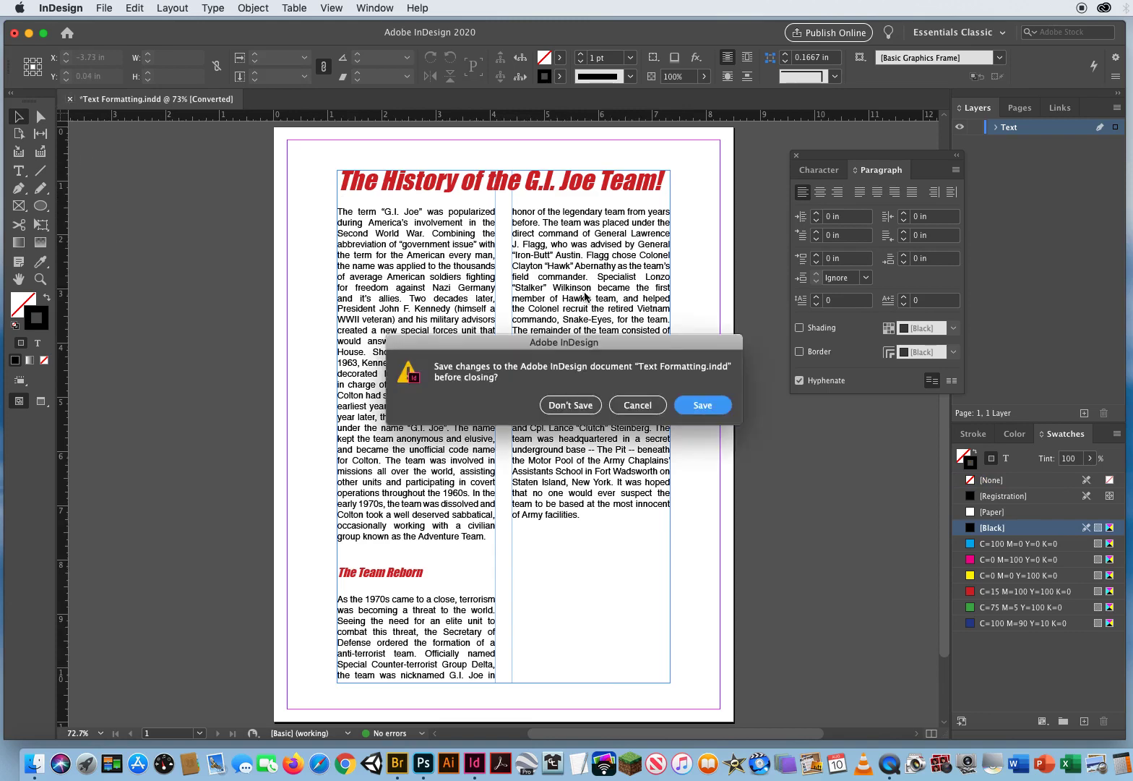
left_click(574, 406)
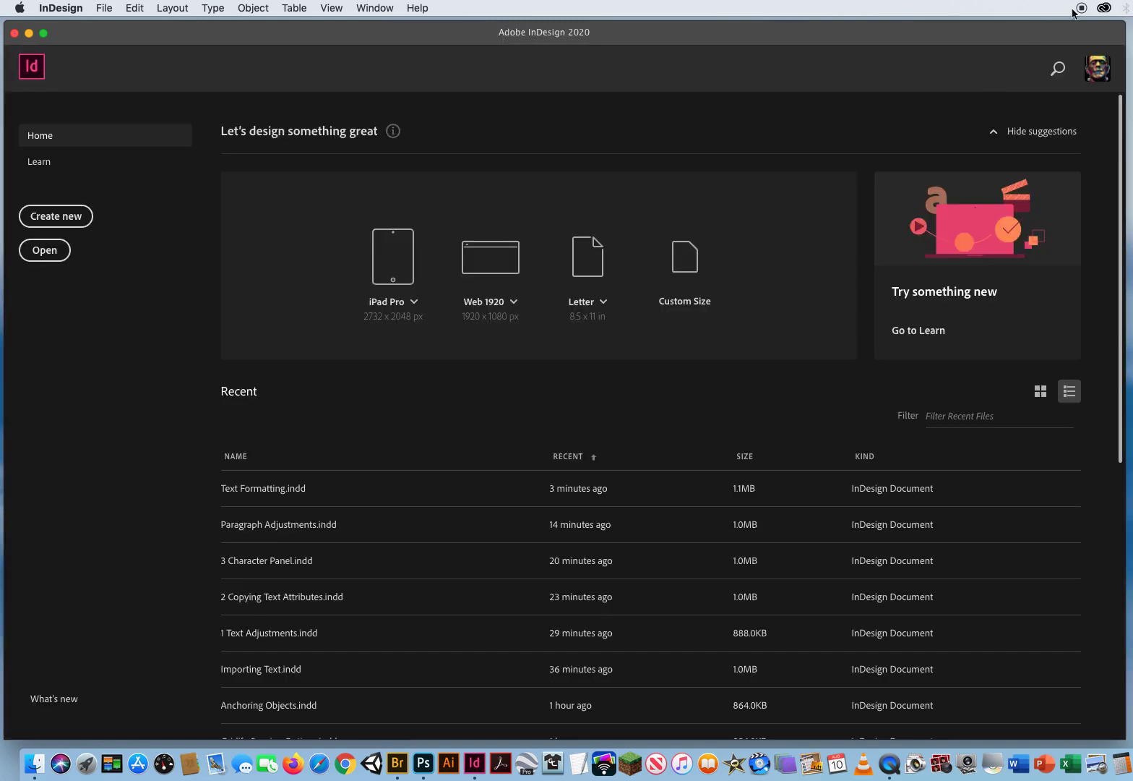